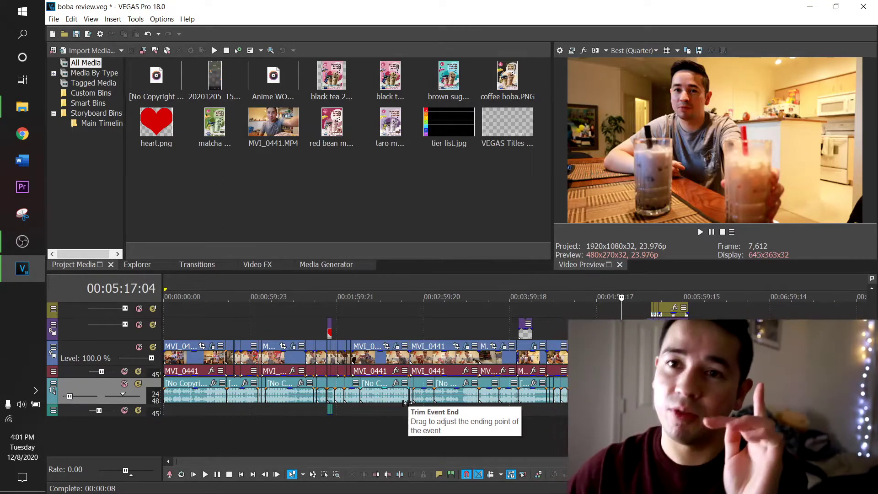
# - Try a split of the clips at 00:02:27:16, then undo it
pyautogui.click(386, 323)
pyautogui.scroll(6, 494, 363)
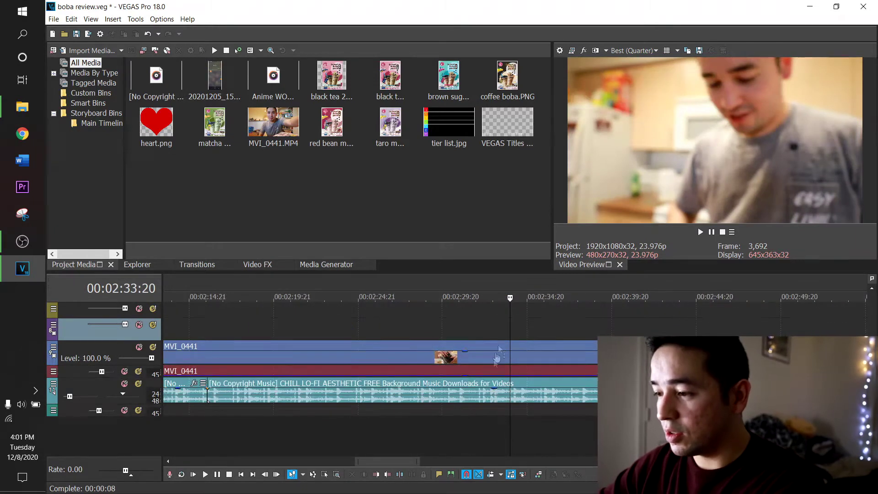
pyautogui.scroll(-3, 493, 363)
pyautogui.click(442, 327)
pyautogui.click(393, 326)
pyautogui.click(466, 325)
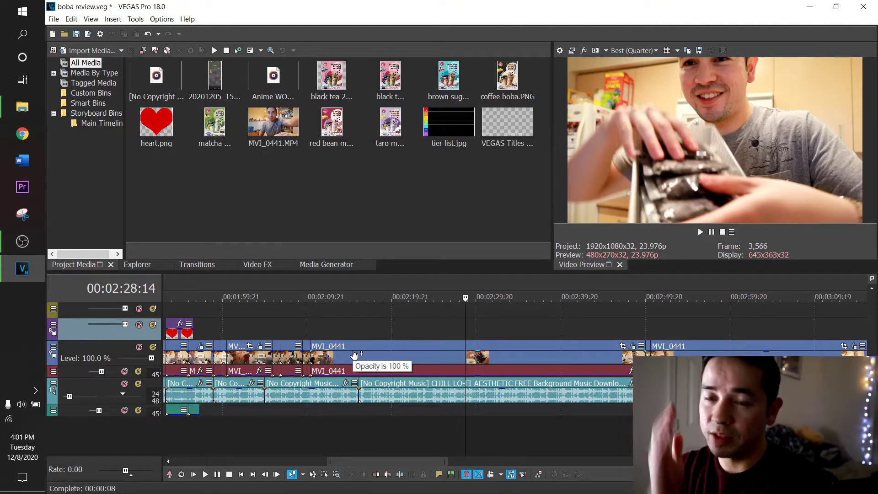
pyautogui.click(452, 325)
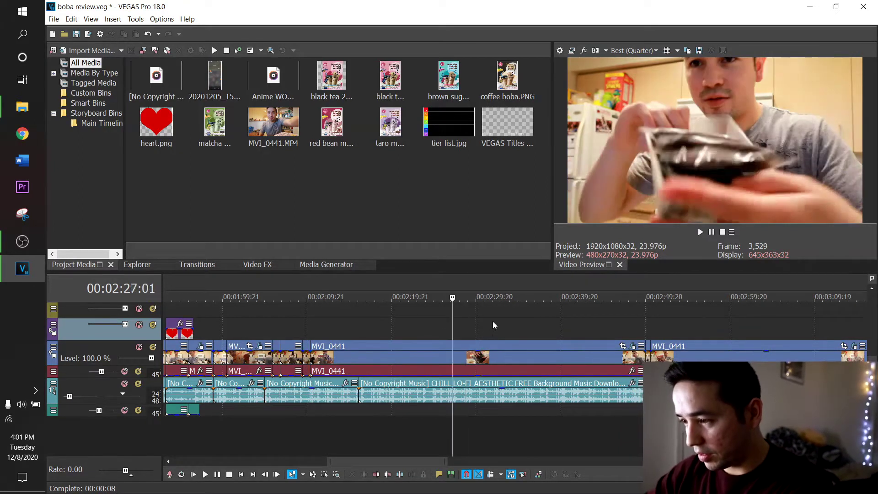
pyautogui.click(494, 325)
pyautogui.click(458, 325)
pyautogui.press('s')
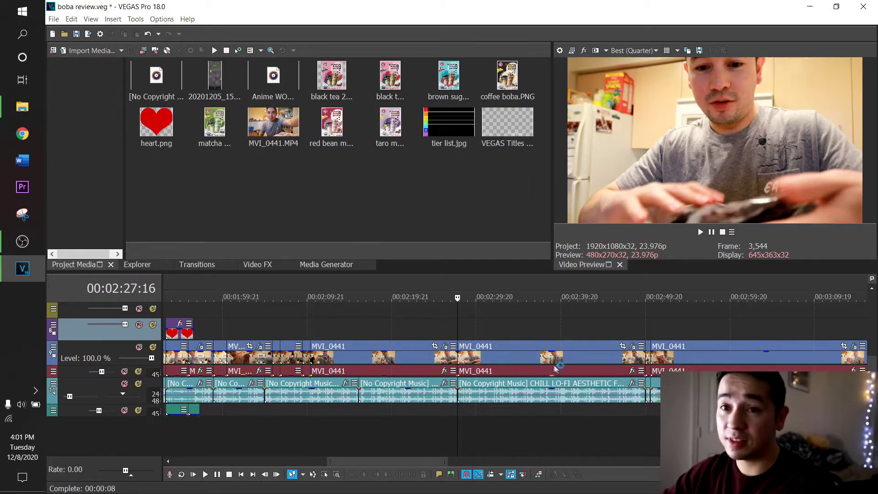
pyautogui.hotkey('ctrl', 'z')
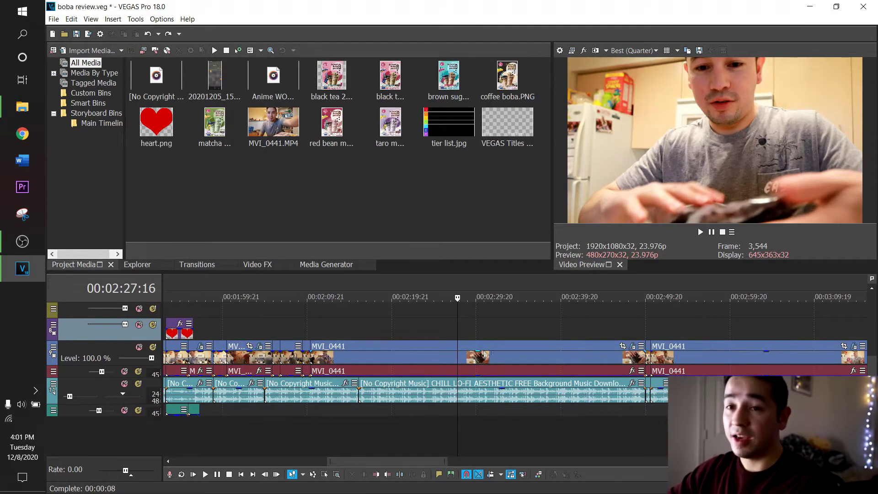
# - Split the clips at 00:02:24:03 and 00:02:29:21, and select the short MVI_0441 piece
pyautogui.click(428, 335)
pyautogui.press('s')
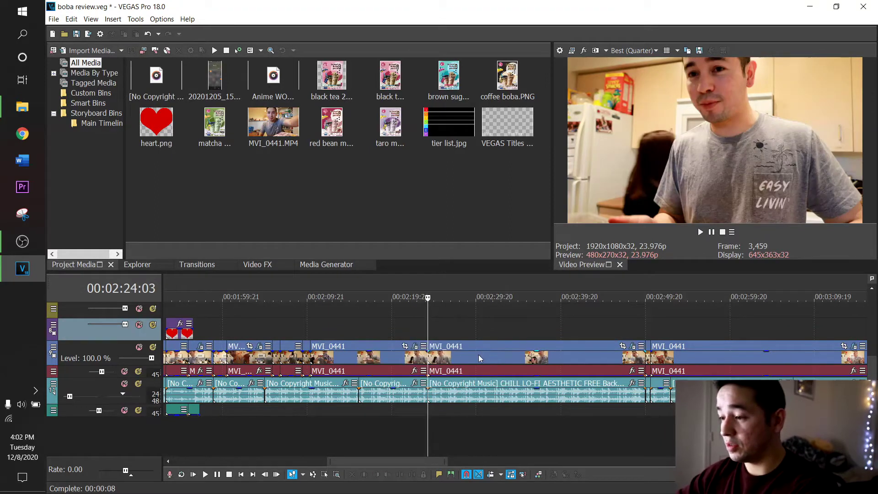
pyautogui.click(477, 328)
pyautogui.press('s')
pyautogui.click(449, 359)
pyautogui.click(444, 361)
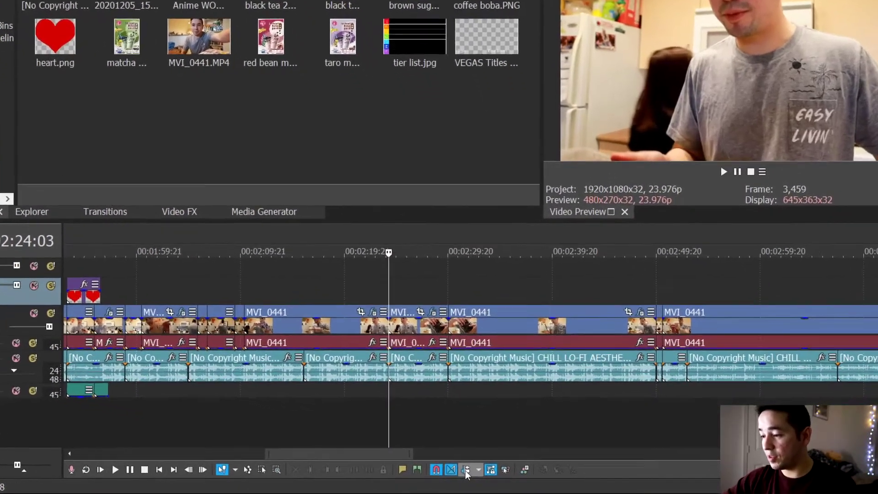
pyautogui.click(496, 473)
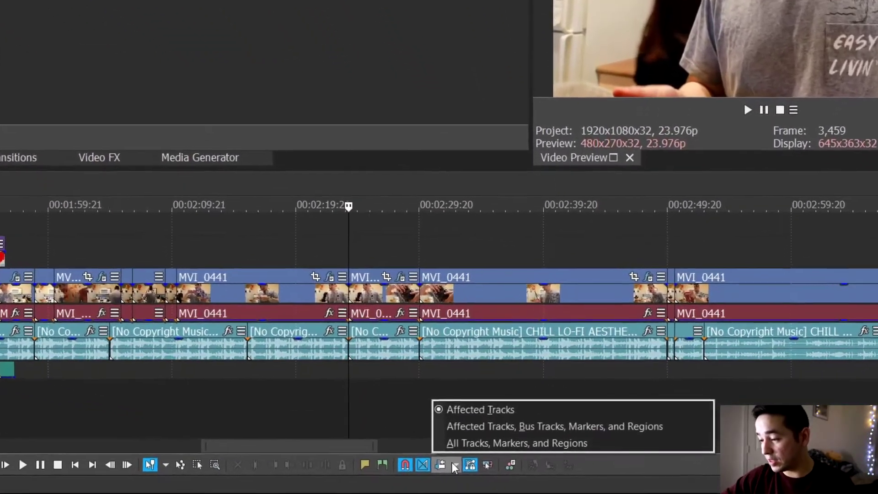
pyautogui.click(453, 464)
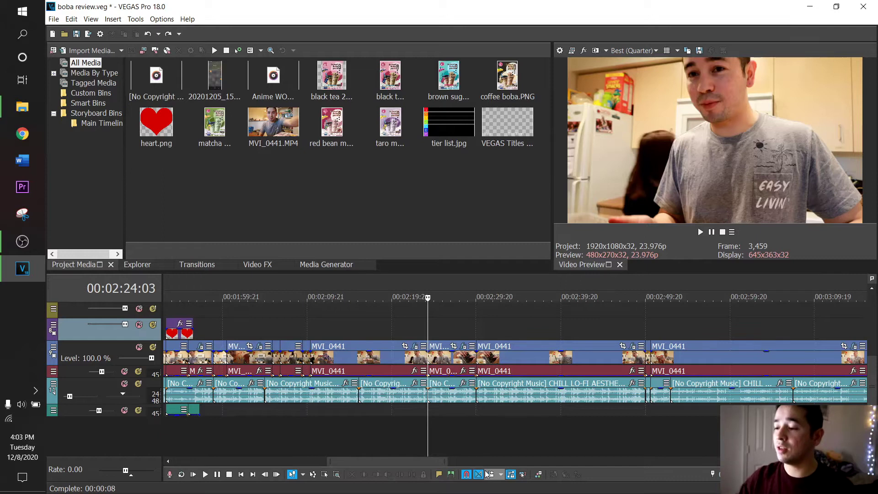
pyautogui.click(455, 363)
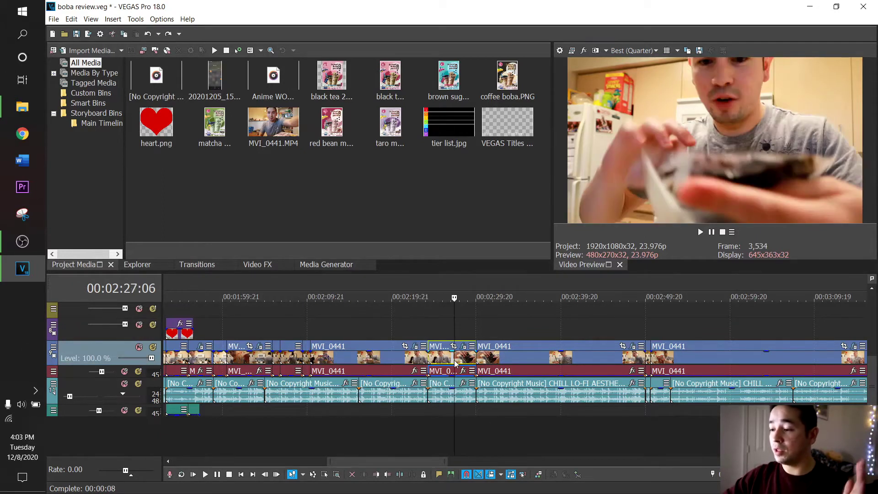
pyautogui.press('Delete')
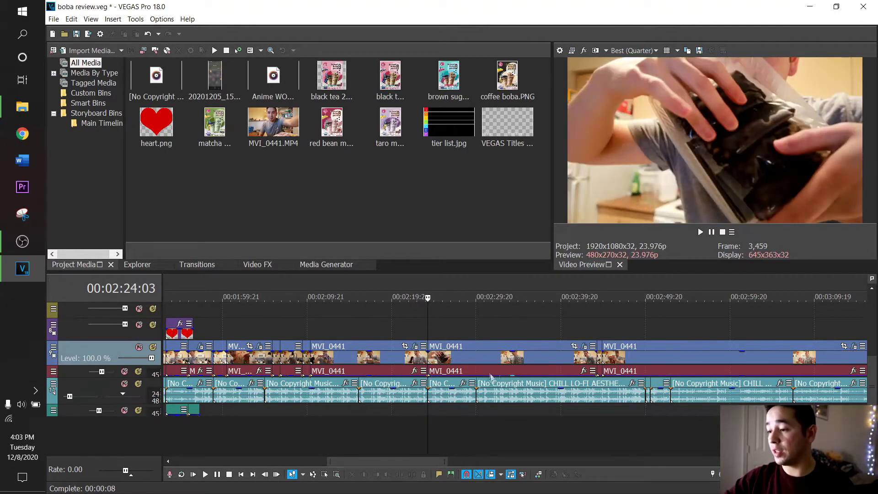
pyautogui.hotkey('ctrl', 'z')
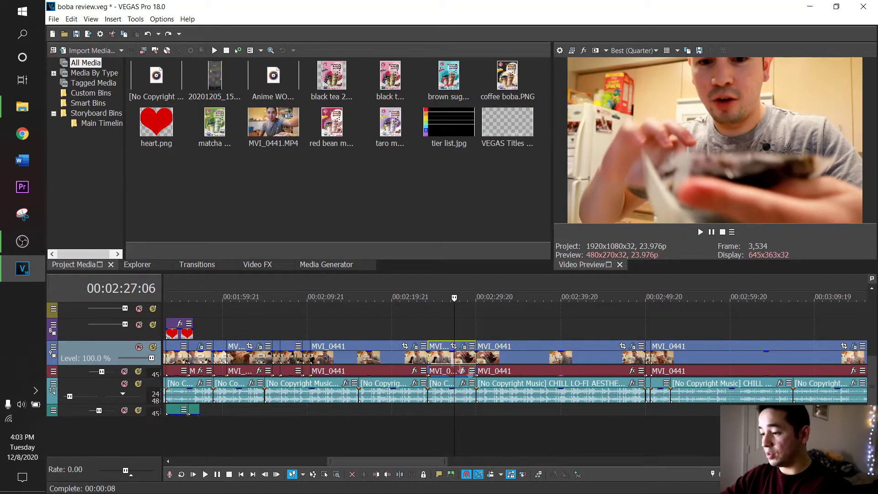
pyautogui.click(446, 356)
pyautogui.press('Delete')
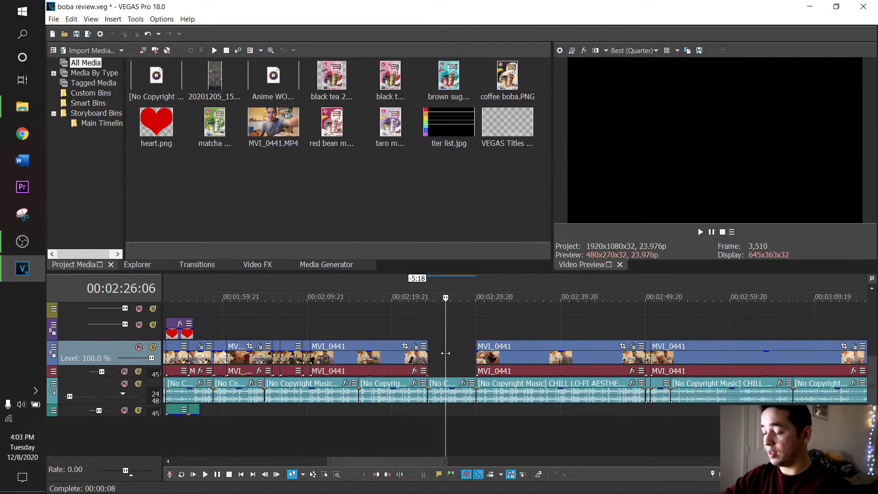
pyautogui.click(438, 387)
pyautogui.press('Delete')
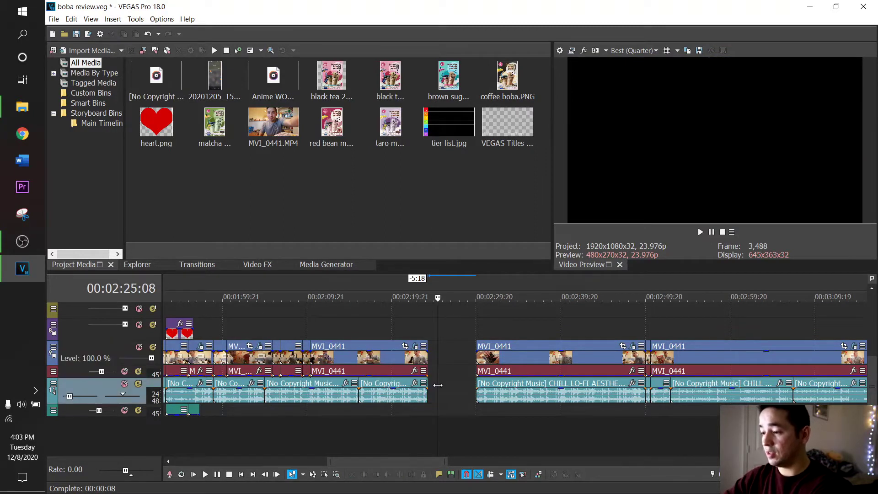
pyautogui.click(516, 363)
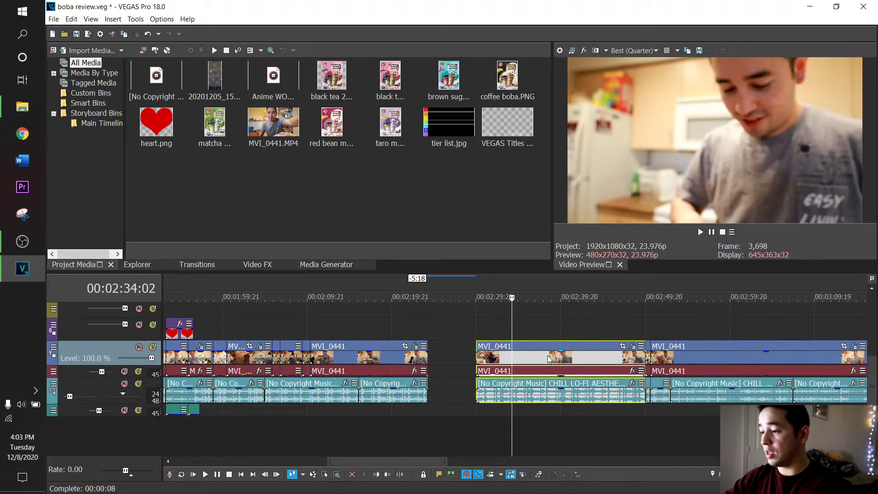
pyautogui.moveTo(549, 359); pyautogui.dragTo(515, 359)
pyautogui.click(686, 359)
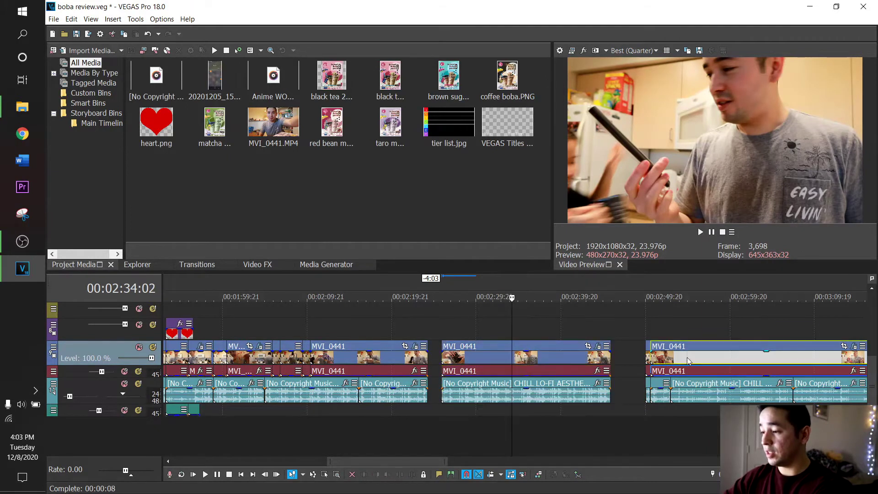
pyautogui.hotkey('ctrl', 'z')
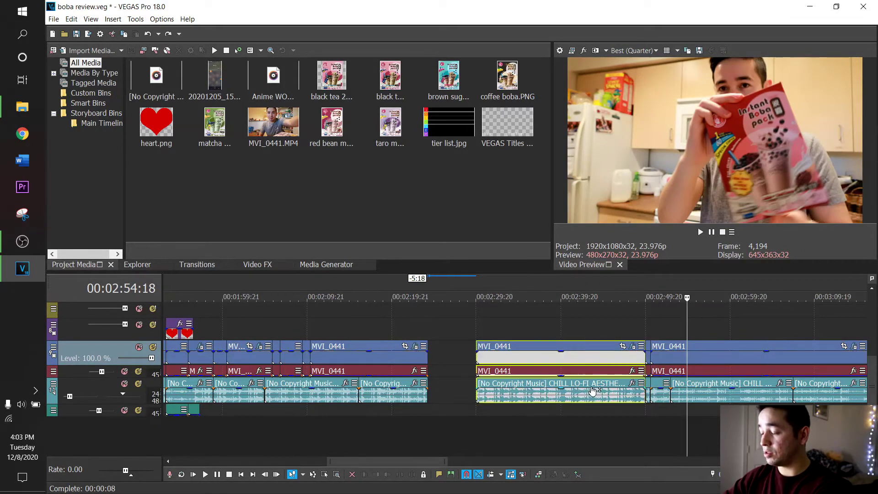
pyautogui.hotkey('ctrl', 'z')
pyautogui.hotkey('ctrl', 'z')
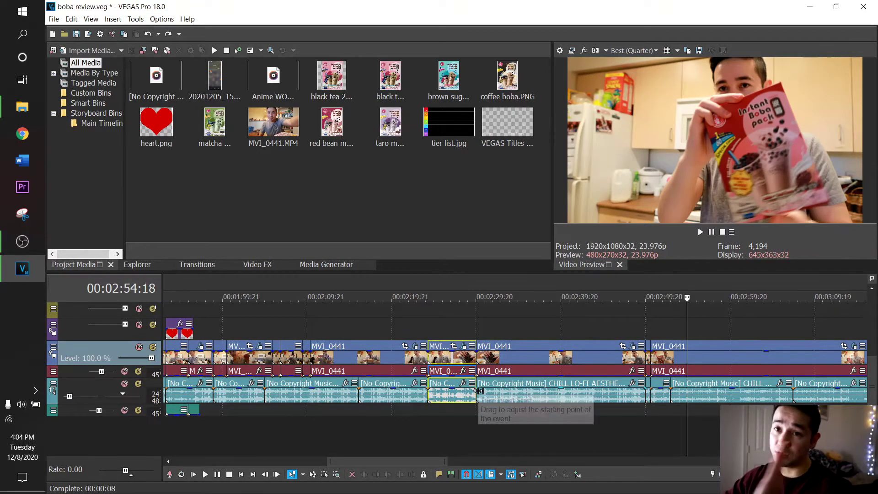
# - Select the short MVI_0441 clip group and delete it so later clips ripple left
pyautogui.click(456, 361)
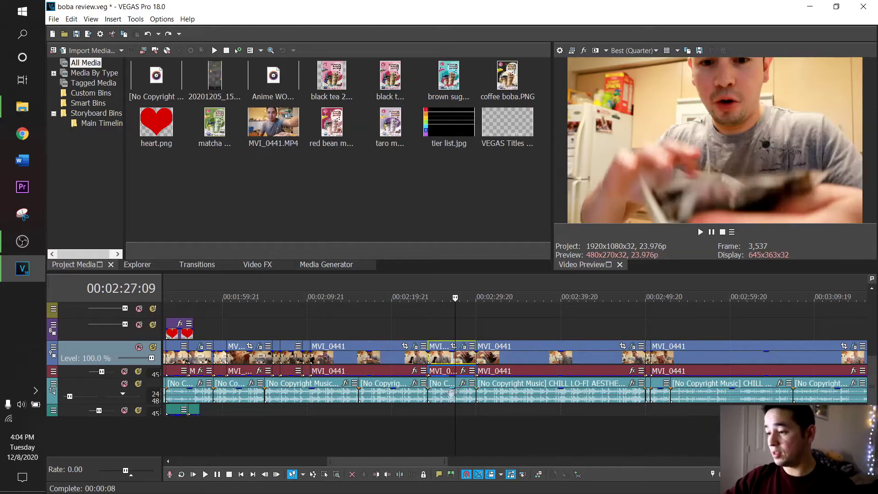
pyautogui.click(446, 396)
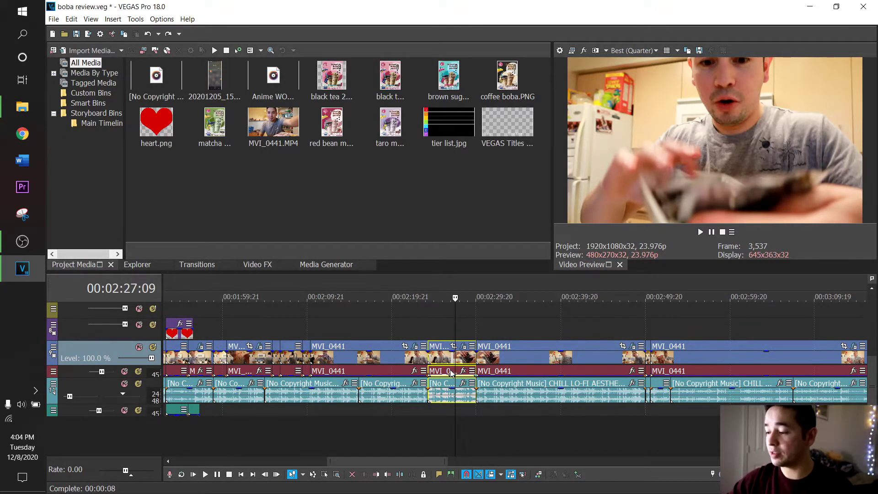
pyautogui.press('Delete')
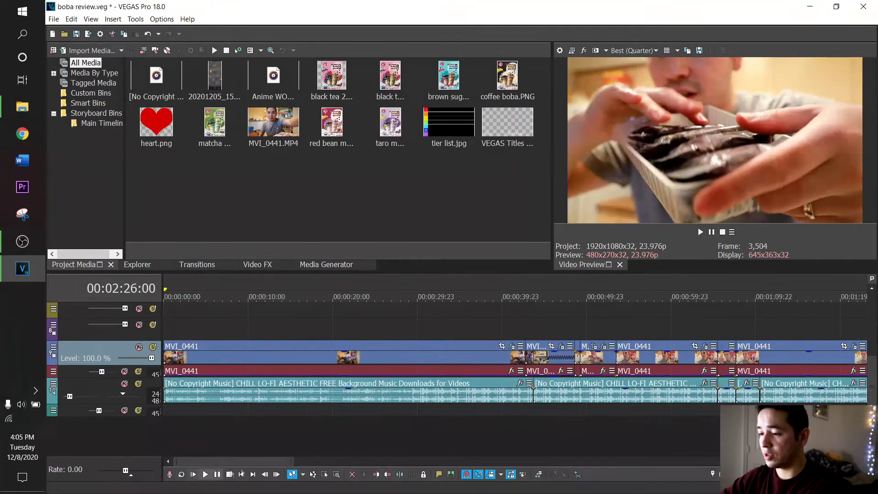
pyautogui.moveTo(293, 462); pyautogui.dragTo(387, 459)
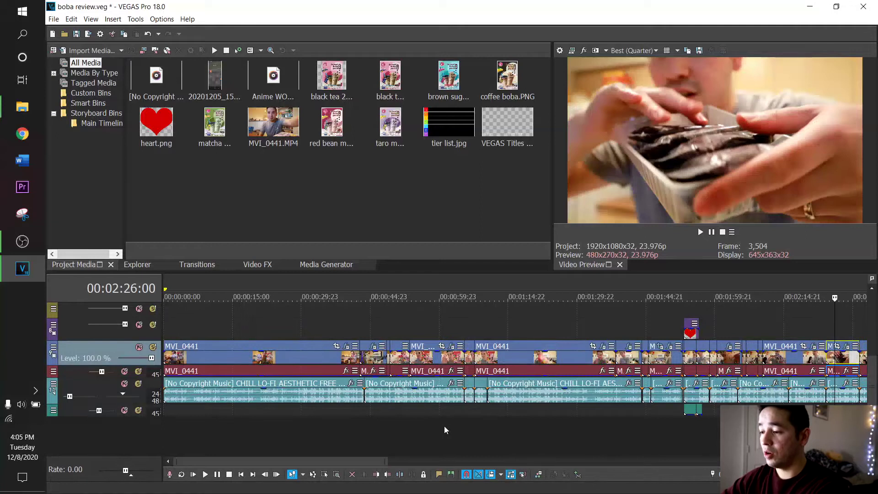
pyautogui.scroll(15, 460, 410)
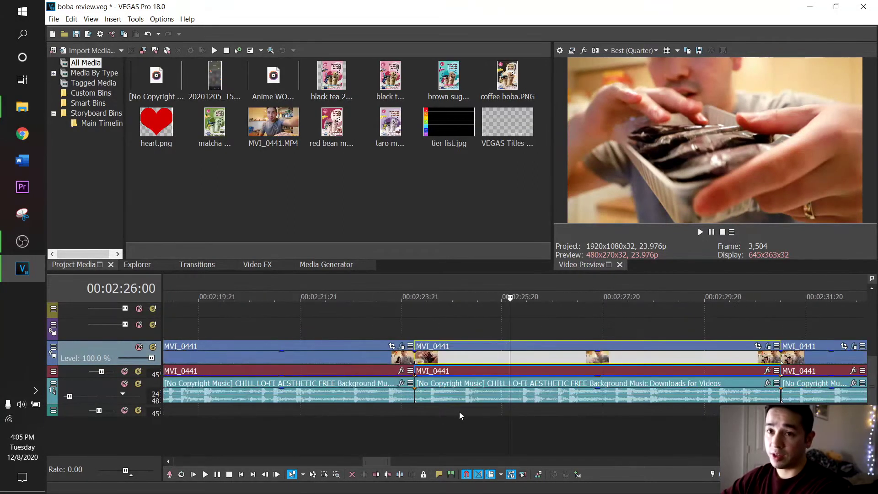
pyautogui.scroll(-10, 457, 417)
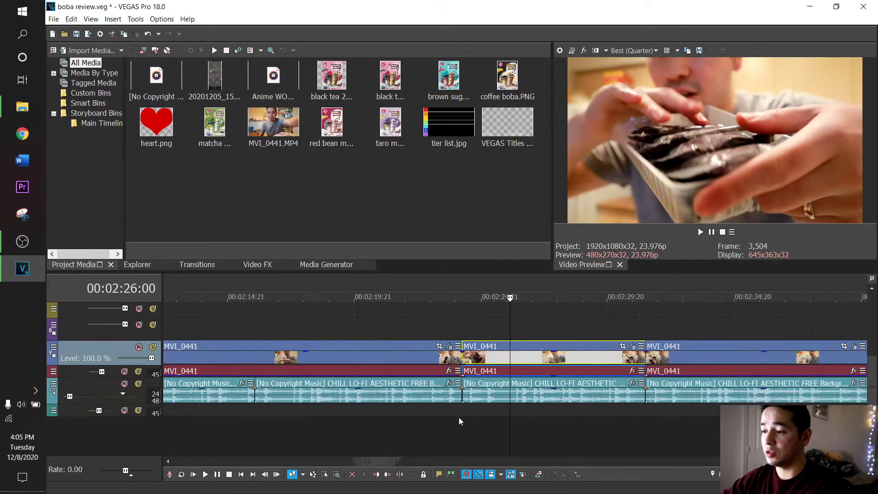
pyautogui.scroll(-5, 463, 420)
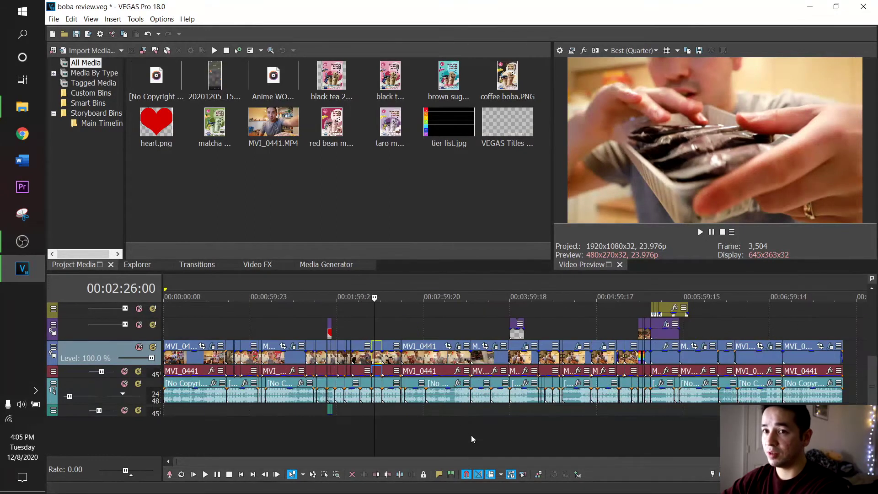
pyautogui.scroll(6, 471, 432)
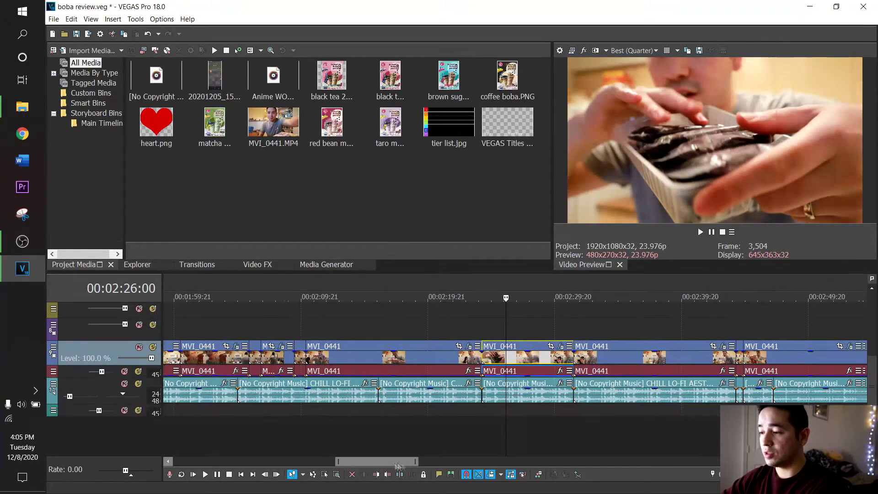
pyautogui.moveTo(469, 462); pyautogui.dragTo(560, 461)
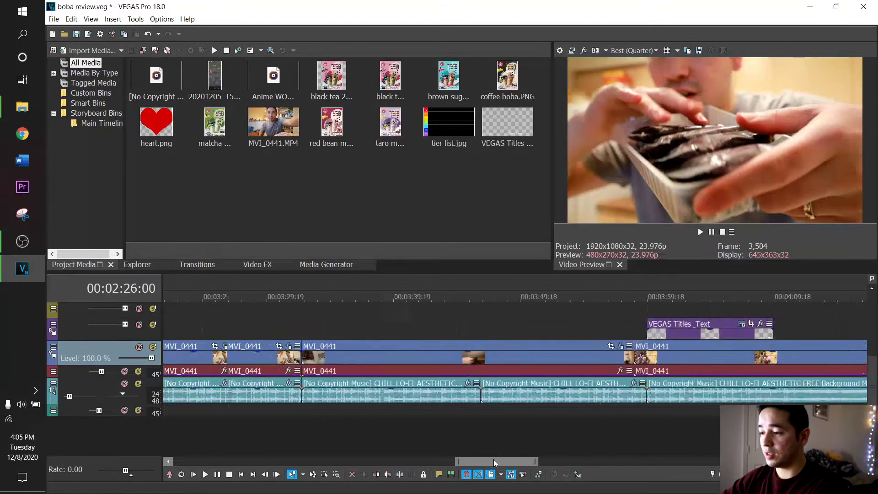
pyautogui.scroll(6, 521, 444)
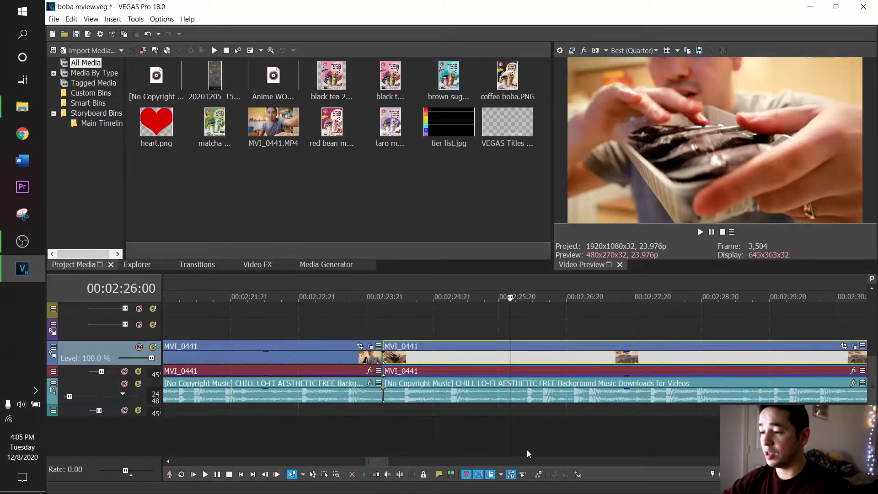
pyautogui.scroll(-6, 527, 449)
pyautogui.click(525, 432)
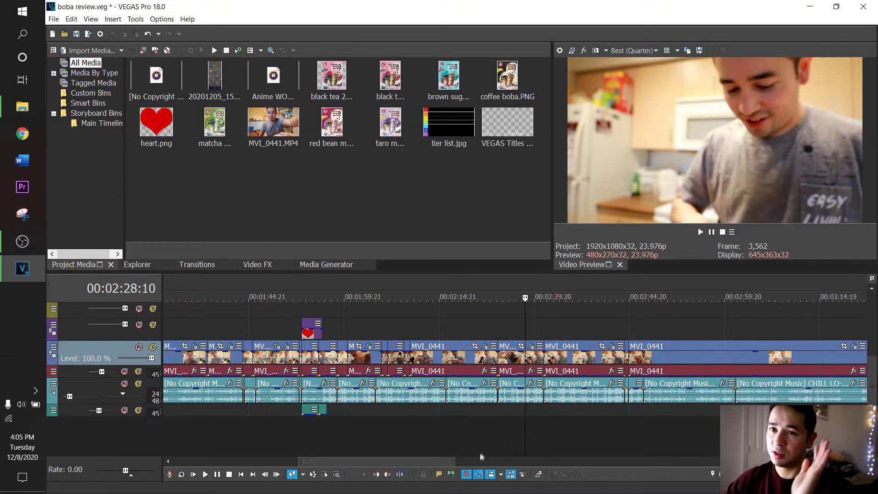
pyautogui.moveTo(479, 455); pyautogui.dragTo(732, 457)
# - Make the timeline area taller to show more tracks
pyautogui.scroll(-3, 862, 364)
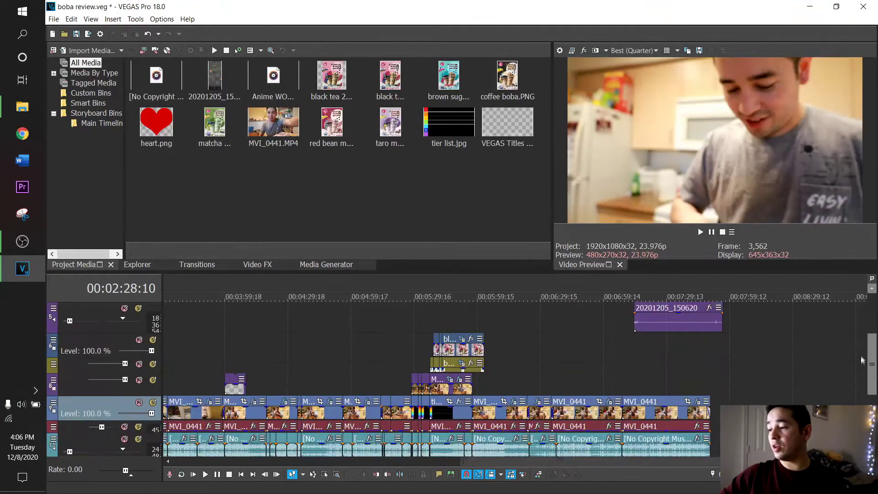
pyautogui.scroll(4, 861, 364)
pyautogui.scroll(-2, 790, 386)
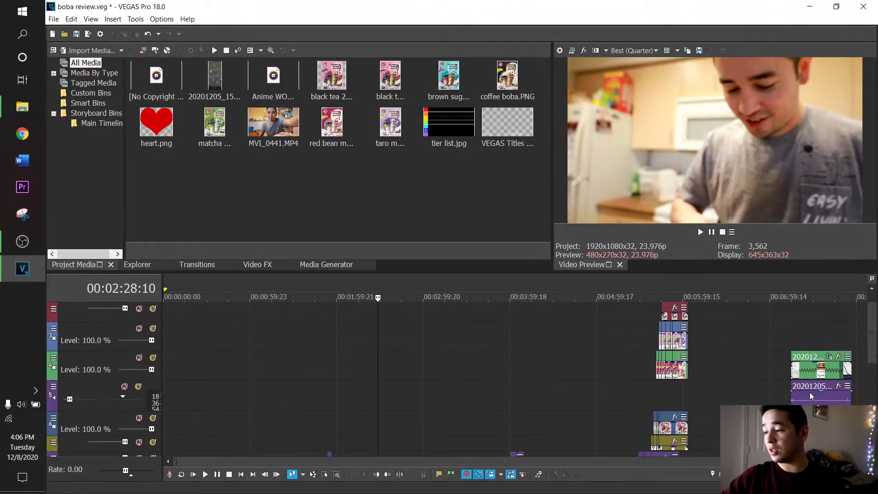
pyautogui.hscroll(5, 727, 292)
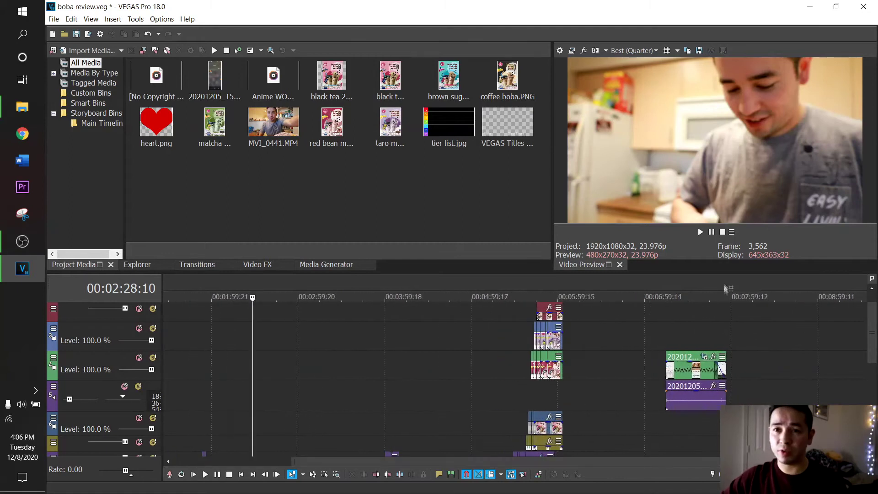
pyautogui.hscroll(-4, 726, 292)
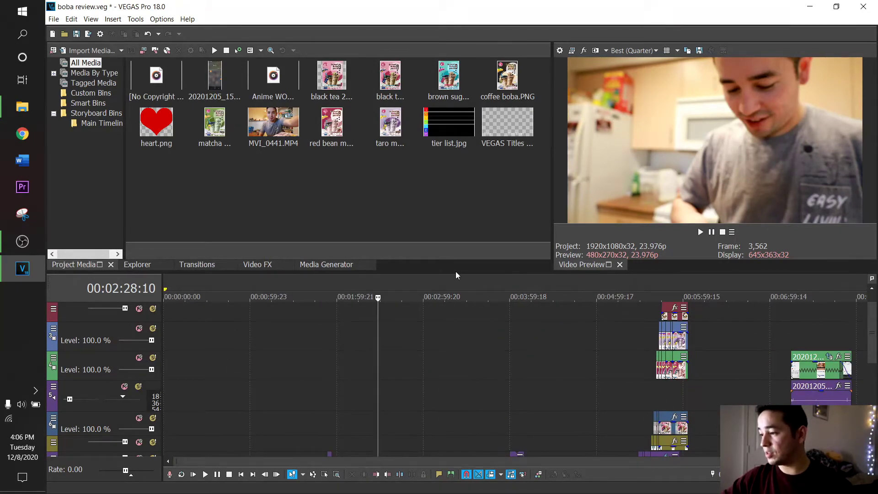
pyautogui.moveTo(457, 275); pyautogui.dragTo(462, 186)
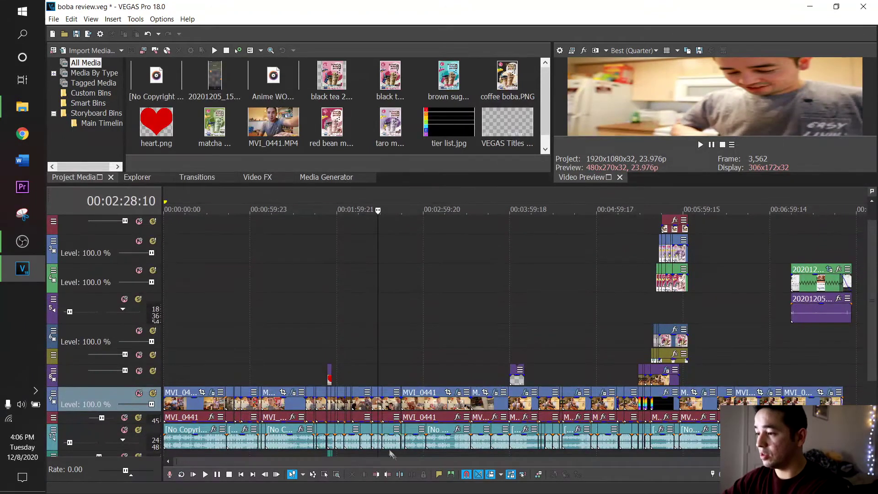
# - Shift the final 20201205 clip pair slightly earlier at the project end
pyautogui.moveTo(394, 460); pyautogui.dragTo(207, 453)
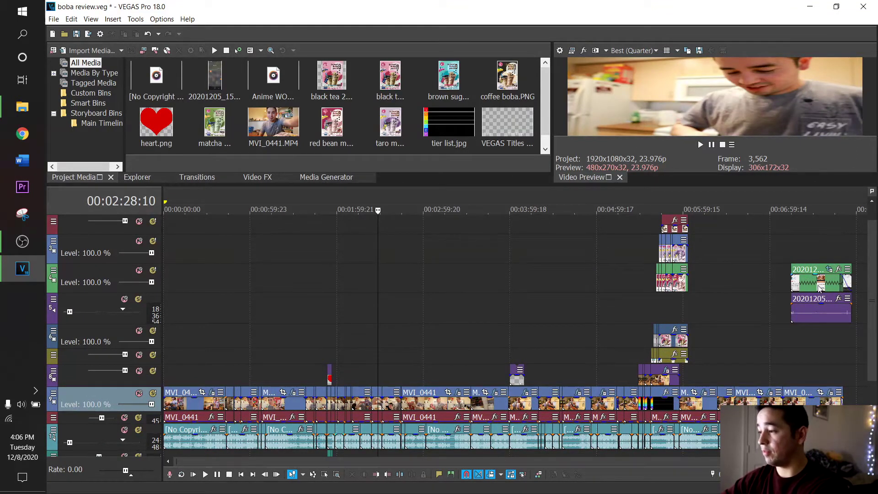
pyautogui.moveTo(820, 287); pyautogui.dragTo(798, 288)
pyautogui.click(843, 200)
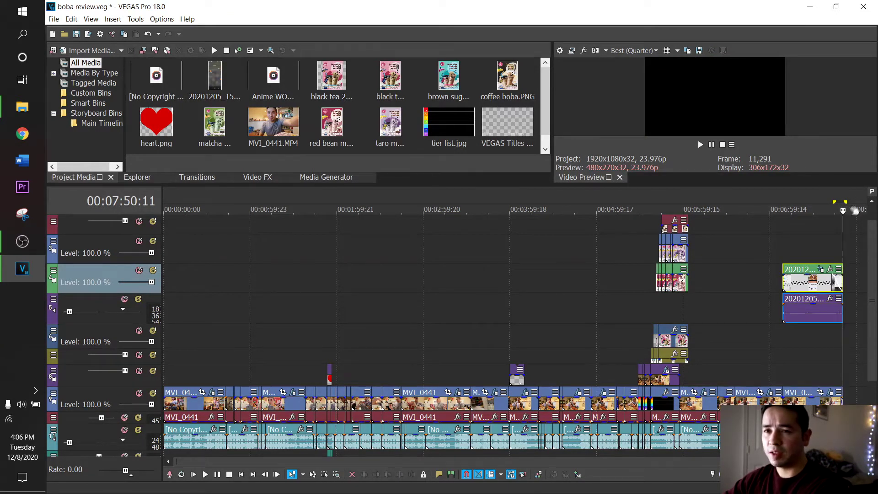
# - Mark a loop region from the last clip's end back to 00:00:00
pyautogui.click(842, 197)
pyautogui.moveTo(808, 195); pyautogui.dragTo(121, 202)
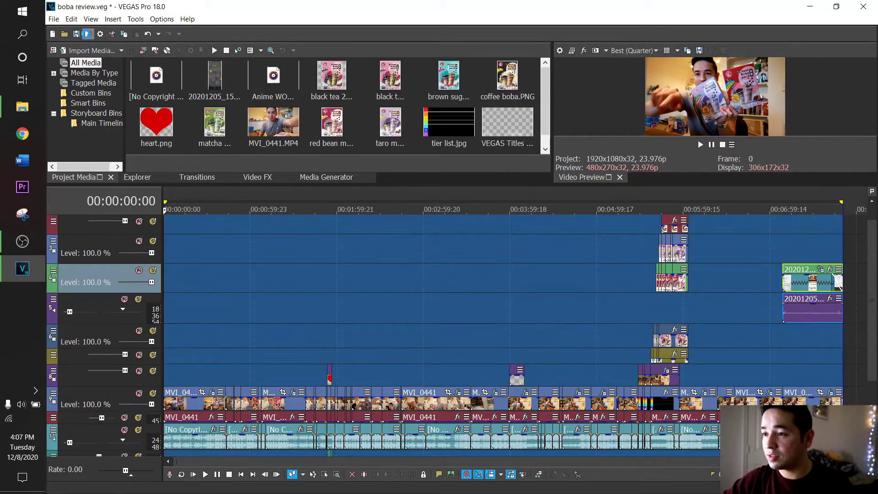
pyautogui.click(87, 33)
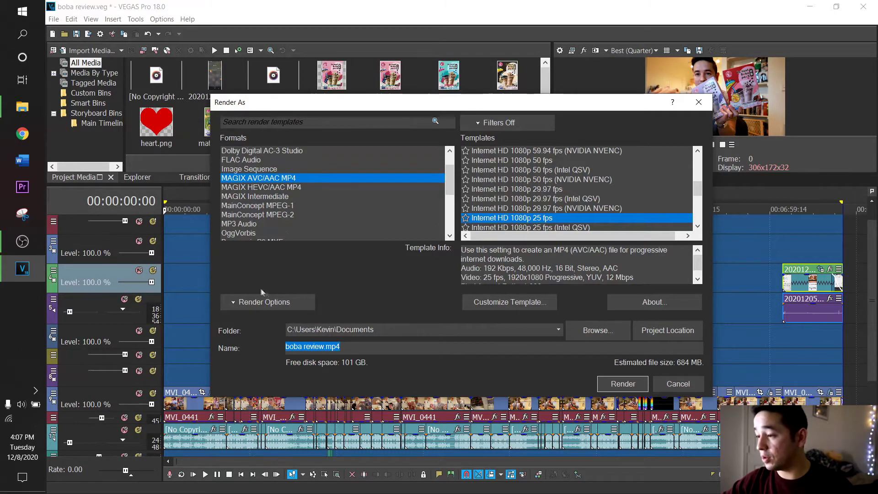
pyautogui.click(234, 303)
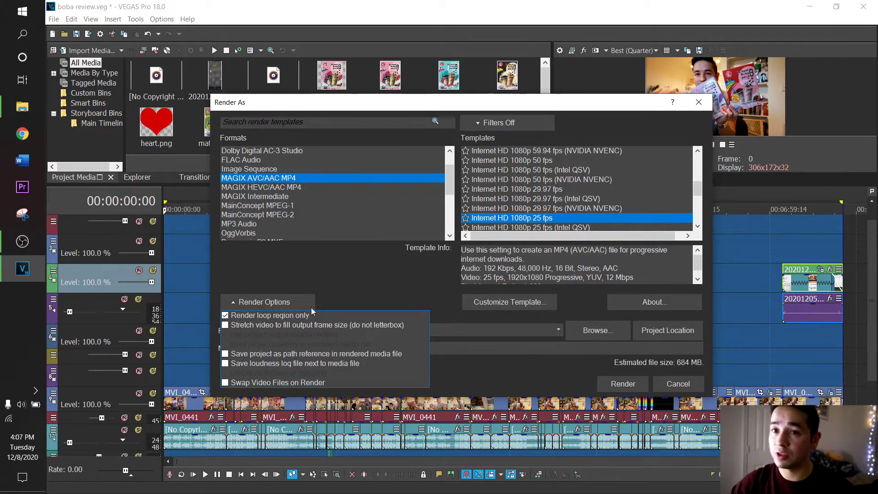
pyautogui.click(365, 300)
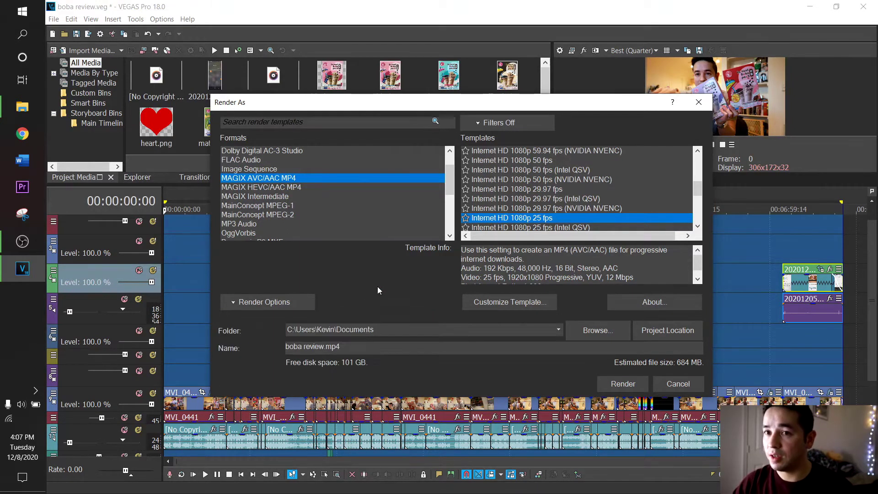
pyautogui.click(678, 384)
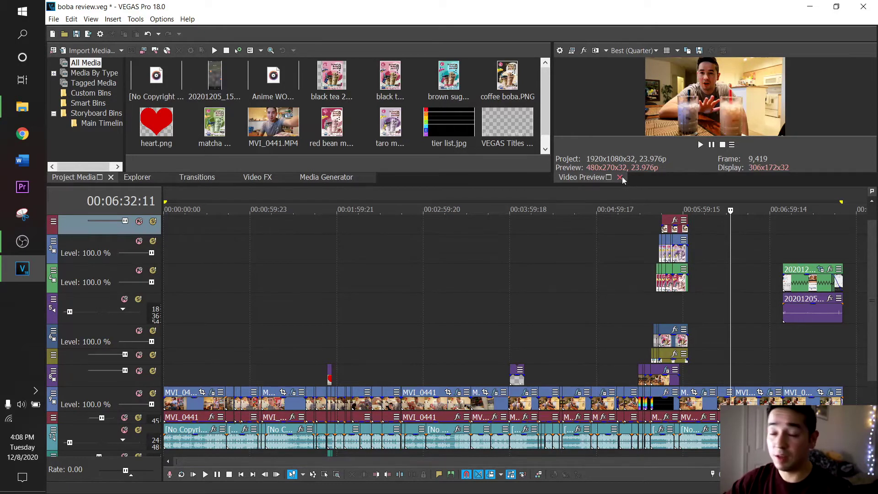
# - Close the video preview, then restore it via View > Window > Video Preview
pyautogui.click(620, 178)
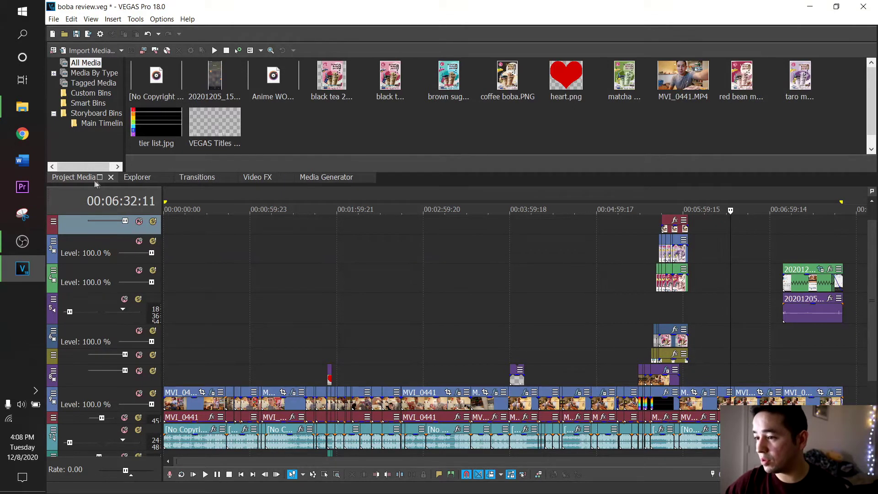
pyautogui.click(162, 19)
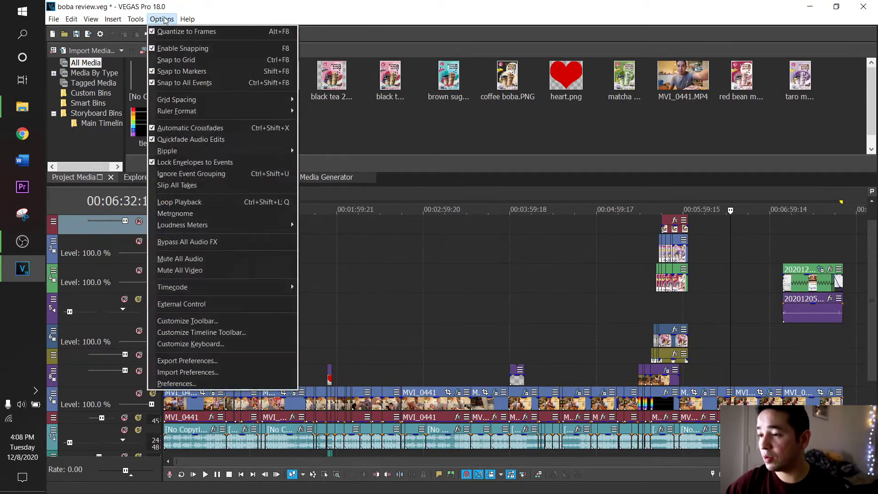
pyautogui.moveTo(127, 21)
pyautogui.moveTo(161, 20)
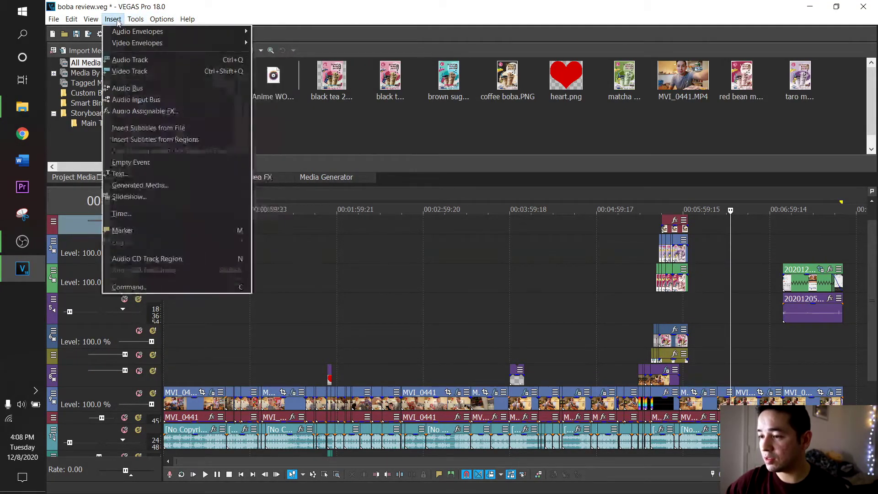
pyautogui.moveTo(143, 42)
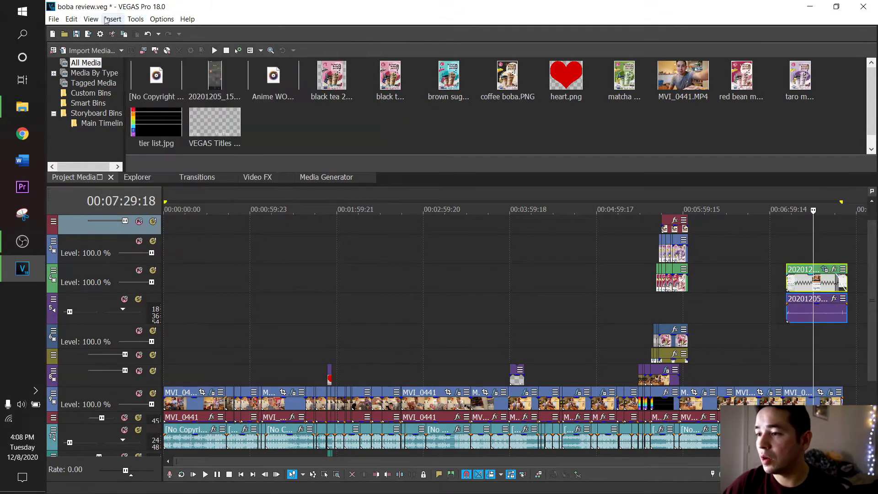
pyautogui.click(92, 19)
pyautogui.moveTo(201, 89)
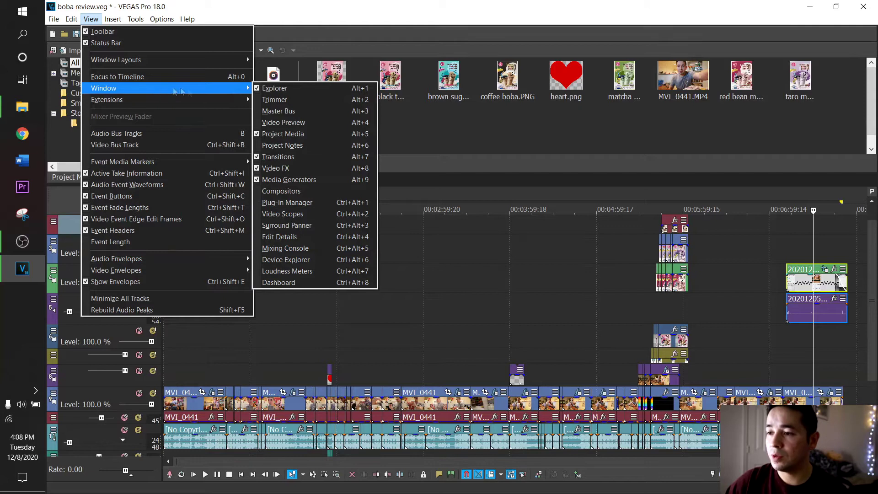
pyautogui.click(304, 122)
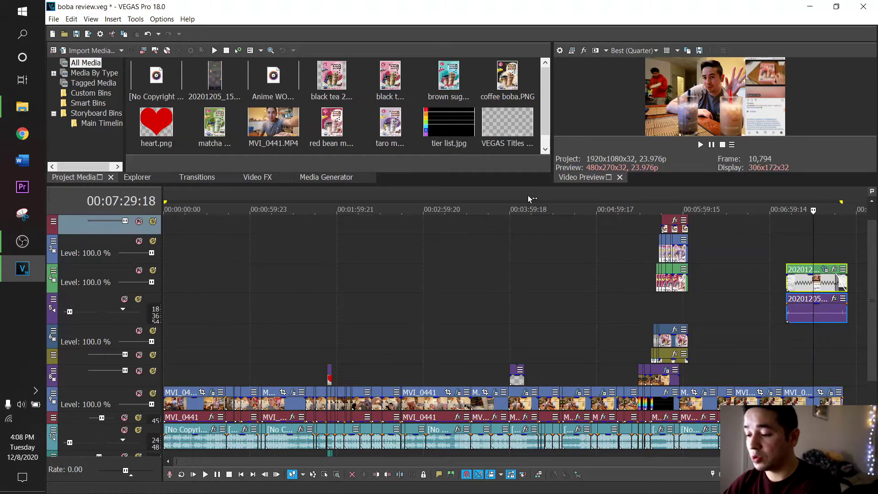
pyautogui.hotkey('alt', 'F4')
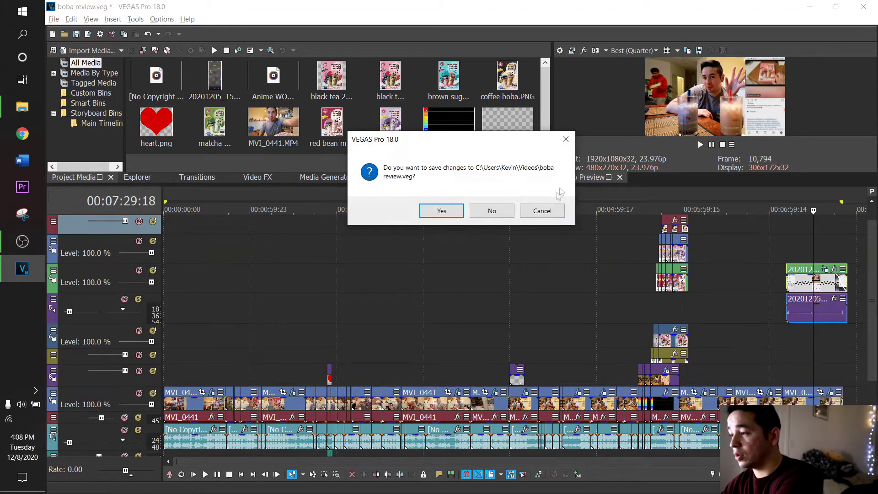
pyautogui.click(545, 210)
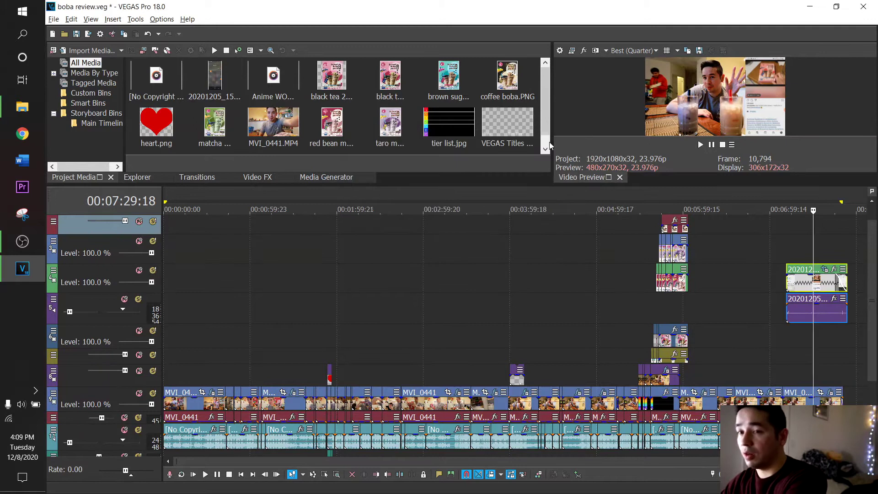
pyautogui.click(584, 165)
pyautogui.click(620, 177)
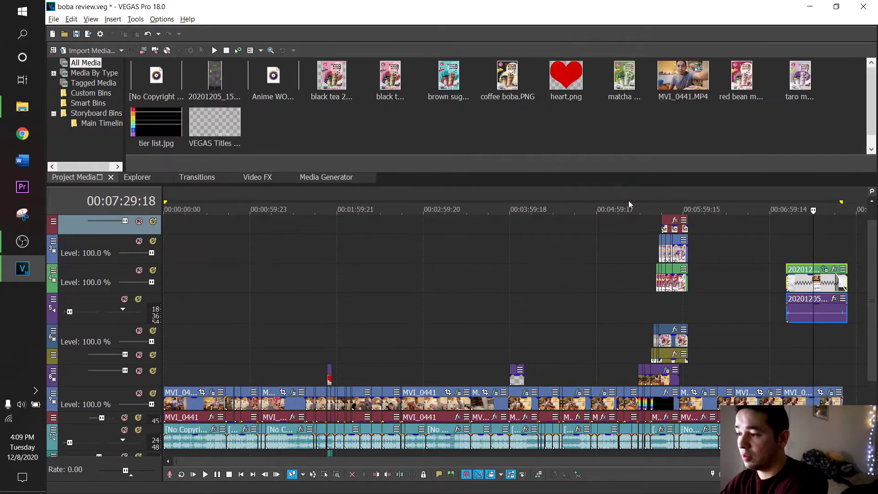
pyautogui.hotkey('alt', '6')
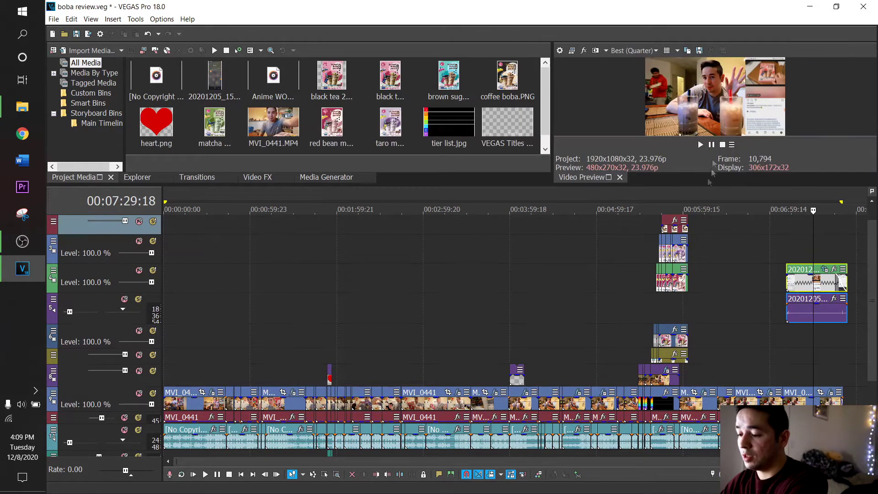
pyautogui.click(113, 19)
pyautogui.press('Escape')
pyautogui.click(91, 19)
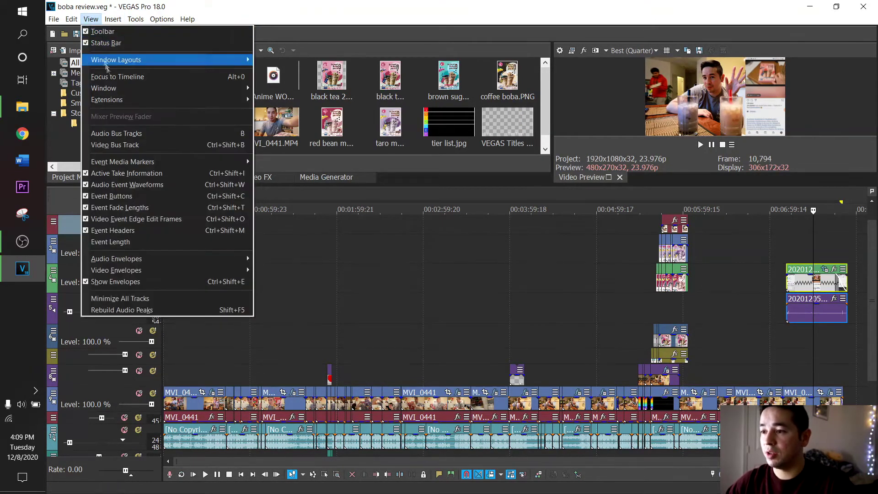
pyautogui.moveTo(152, 90)
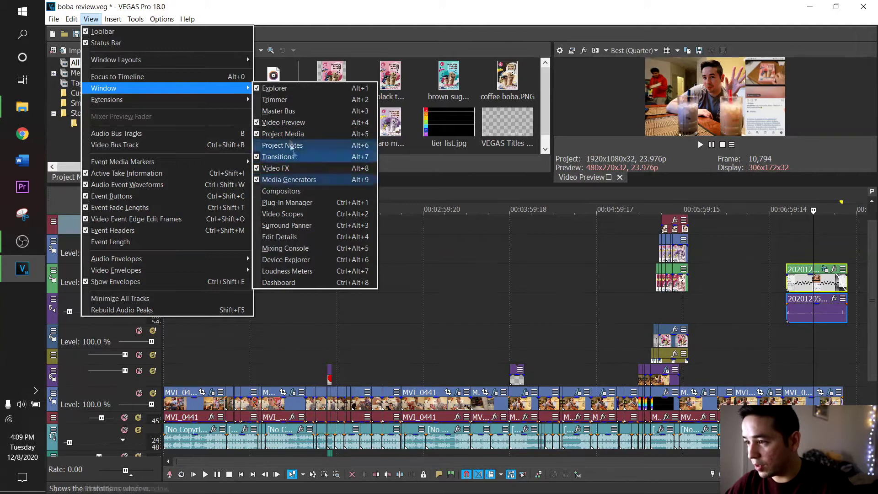
pyautogui.click(458, 180)
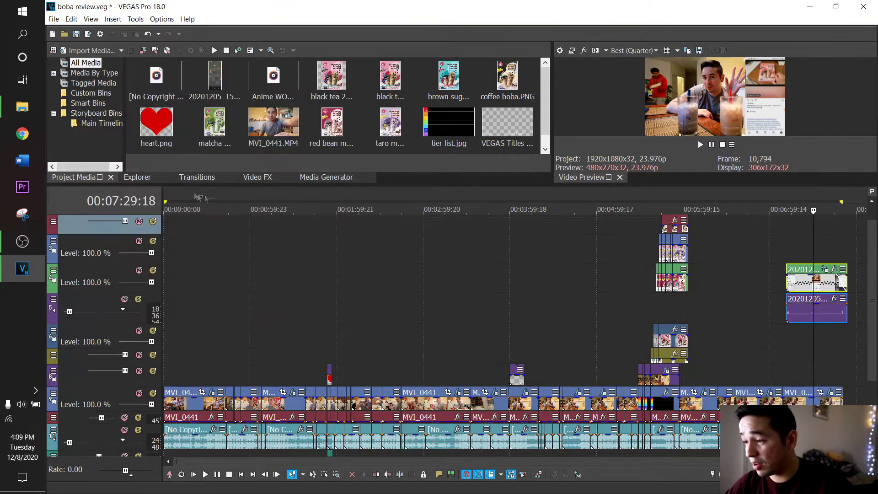
# - Show the Transitions list, overlap an MVI_0441 event with its neighbour, and preview the crossfade
pyautogui.click(201, 179)
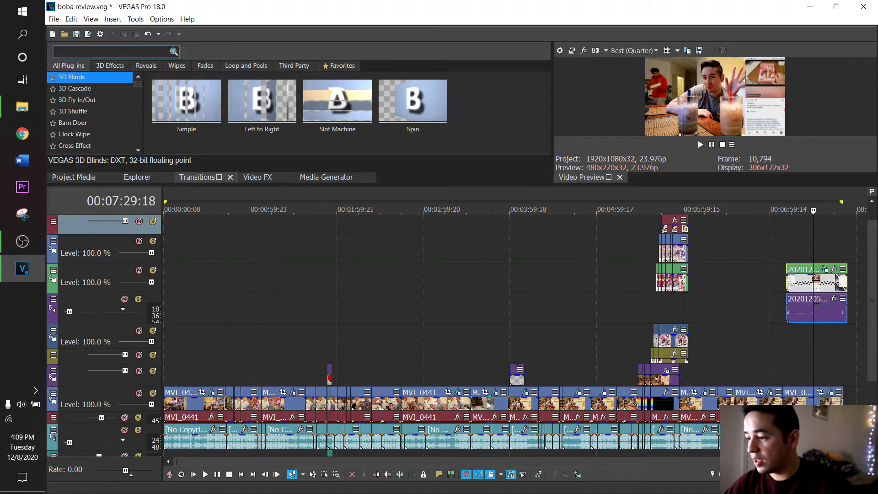
pyautogui.moveTo(486, 405); pyautogui.dragTo(485, 405)
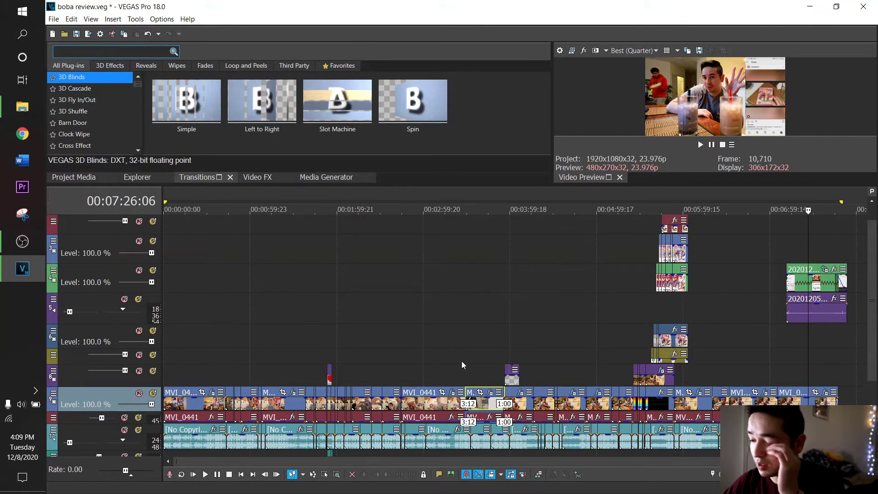
pyautogui.click(462, 365)
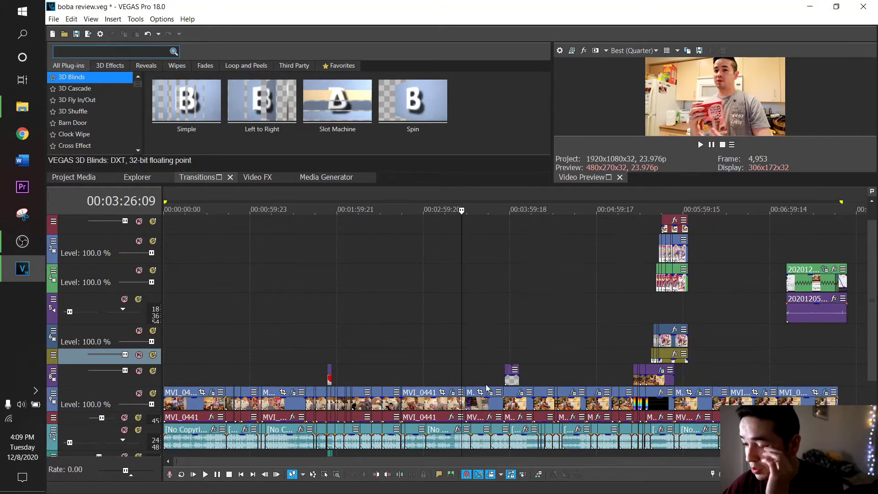
pyautogui.press('space')
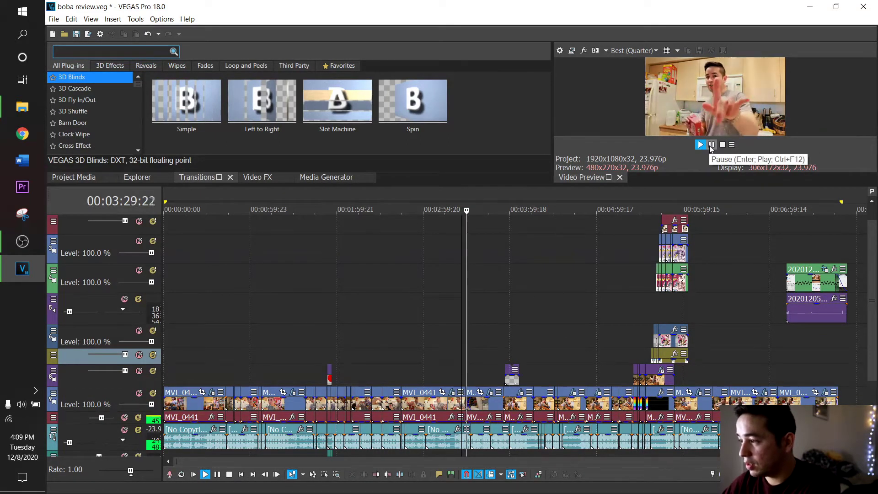
pyautogui.click(712, 146)
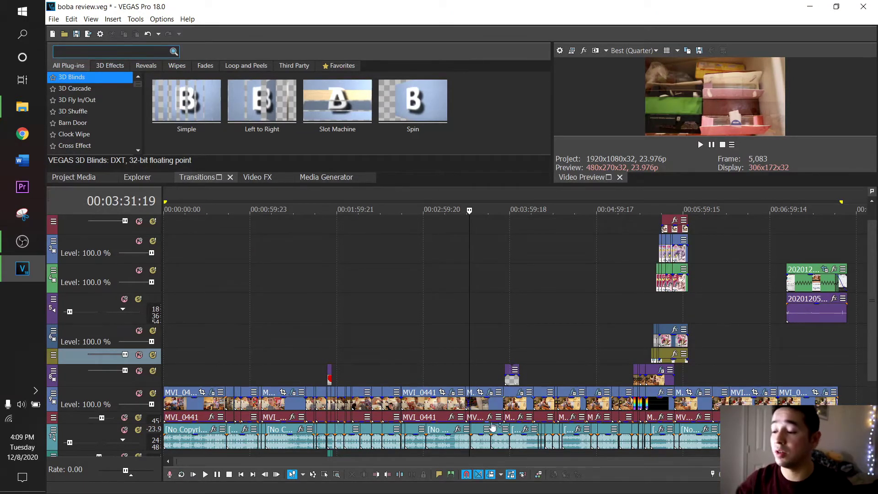
# - Resize the lower panes and place the playhead at the tier-list section
pyautogui.moveTo(522, 460); pyautogui.dragTo(563, 457)
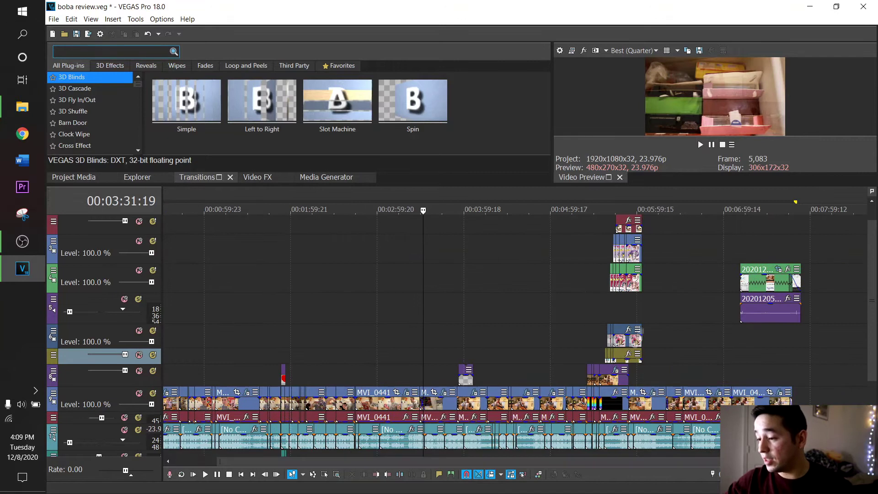
pyautogui.scroll(4, 629, 351)
pyautogui.moveTo(558, 462); pyautogui.dragTo(737, 461)
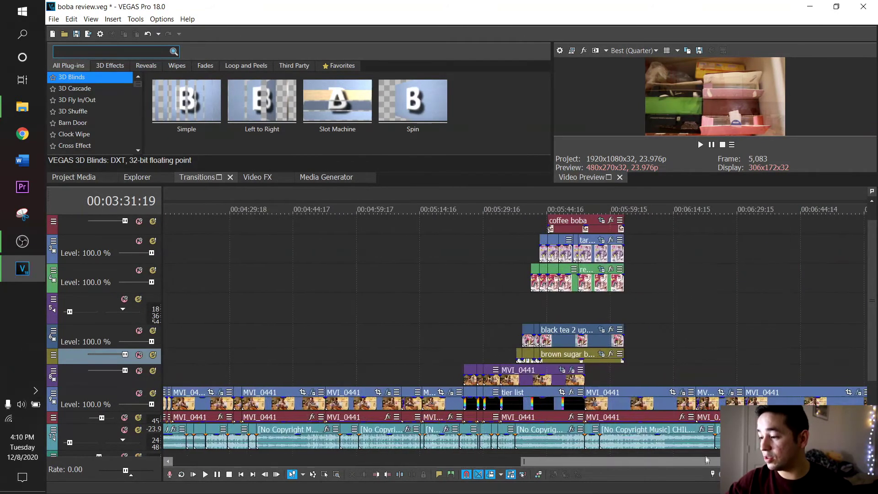
pyautogui.click(467, 342)
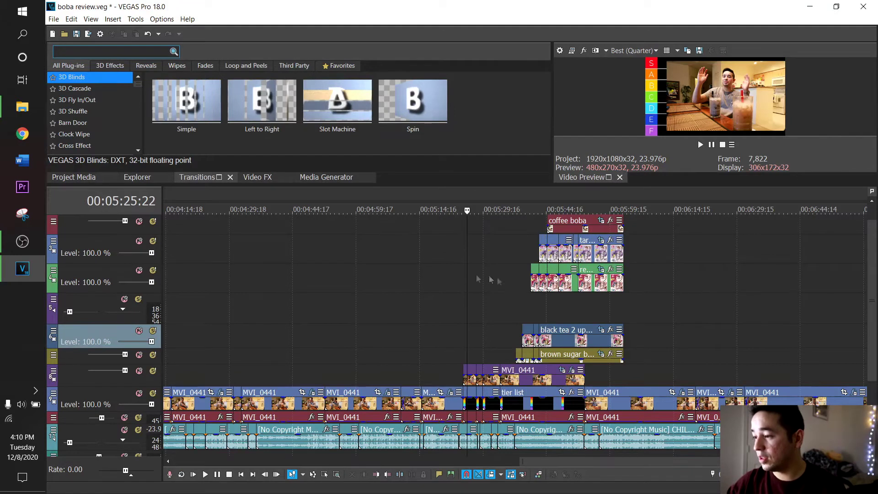
pyautogui.click(464, 241)
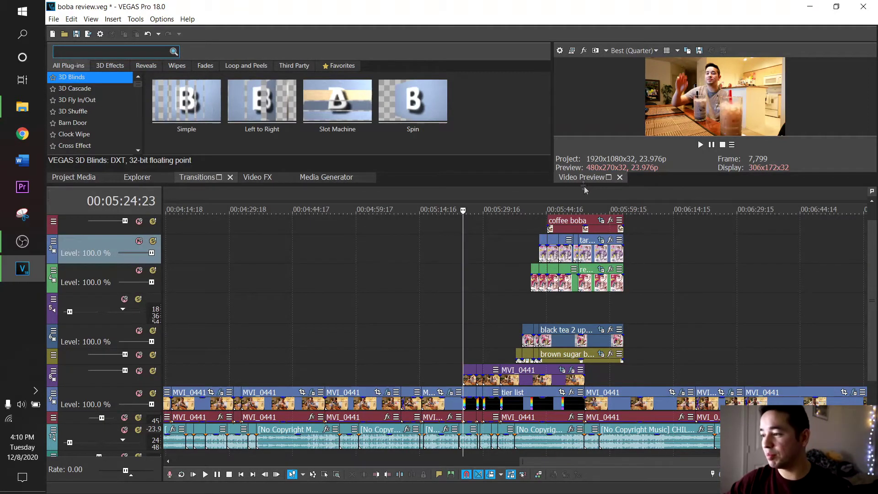
# - Enlarge and widen the video preview pane, then play and pause the tier list
pyautogui.moveTo(585, 185); pyautogui.dragTo(563, 308)
pyautogui.moveTo(553, 250); pyautogui.dragTo(469, 249)
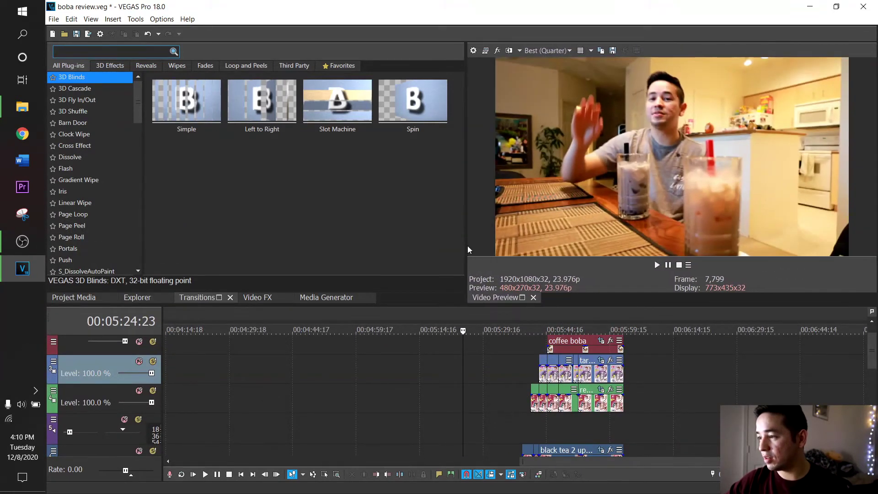
pyautogui.click(657, 264)
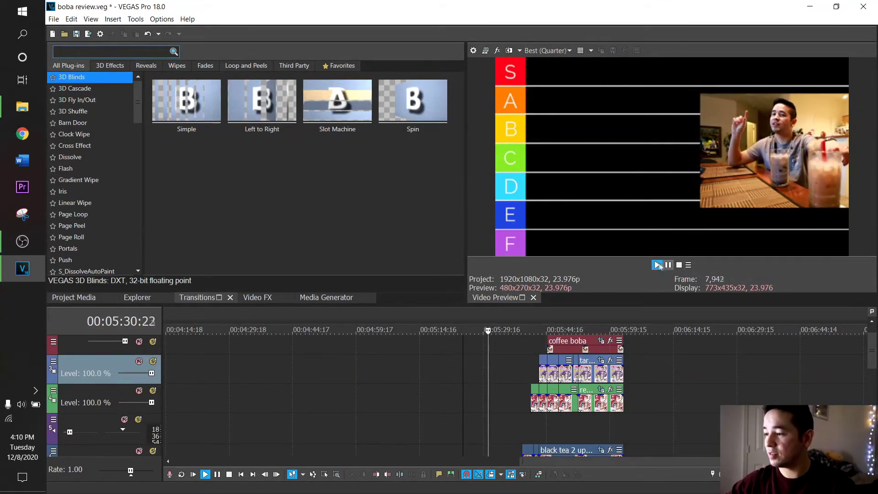
pyautogui.click(668, 265)
pyautogui.scroll(-3, 519, 386)
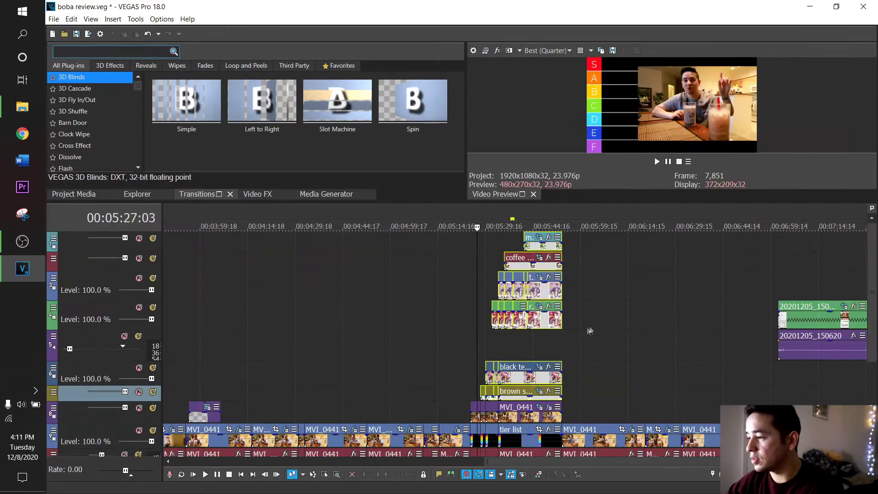
pyautogui.scroll(2, 719, 339)
pyautogui.scroll(-2, 720, 336)
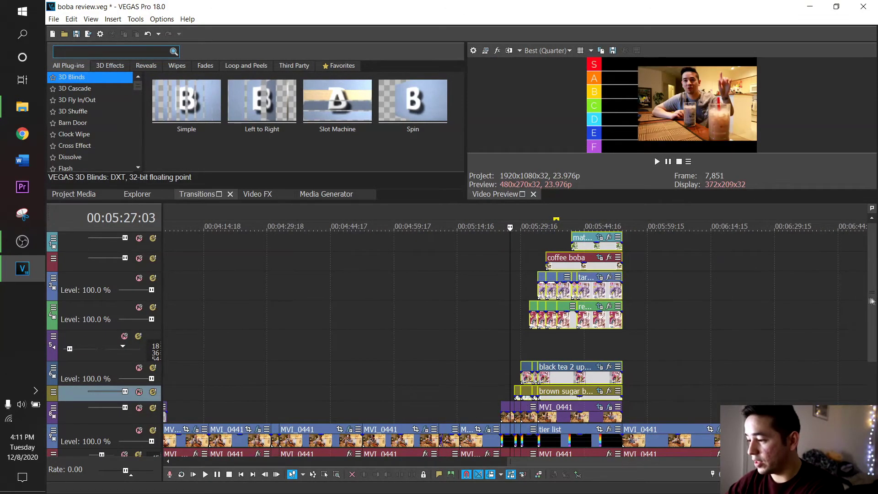
# - Return to 00:05:24:23, enlarge the preview further and give the timeline more height
pyautogui.click(500, 251)
pyautogui.moveTo(616, 201); pyautogui.dragTo(594, 346)
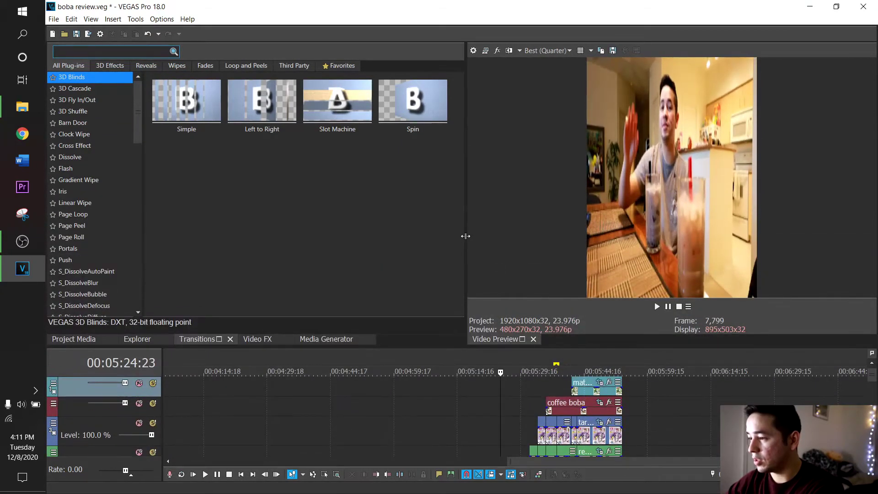
pyautogui.moveTo(462, 235); pyautogui.dragTo(418, 236)
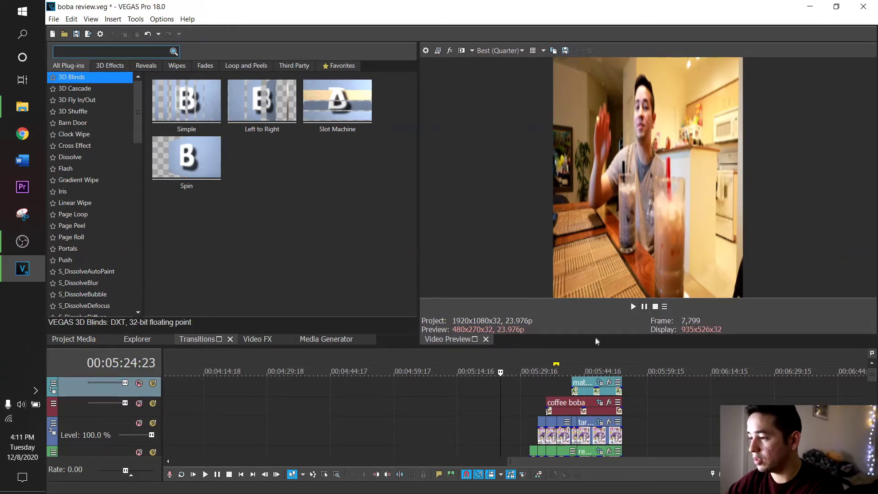
pyautogui.moveTo(589, 347); pyautogui.dragTo(595, 247)
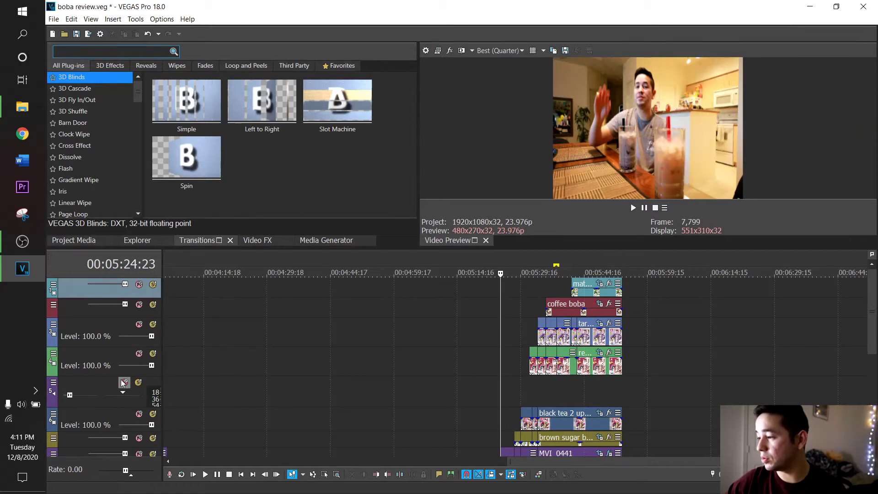
# - Shrink the heights of tracks 4 and 5
pyautogui.click(124, 375)
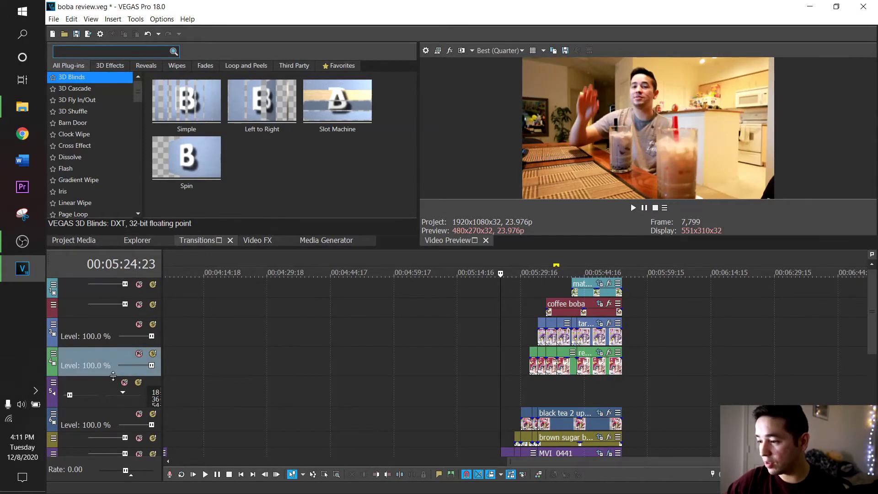
pyautogui.moveTo(115, 374); pyautogui.dragTo(114, 310)
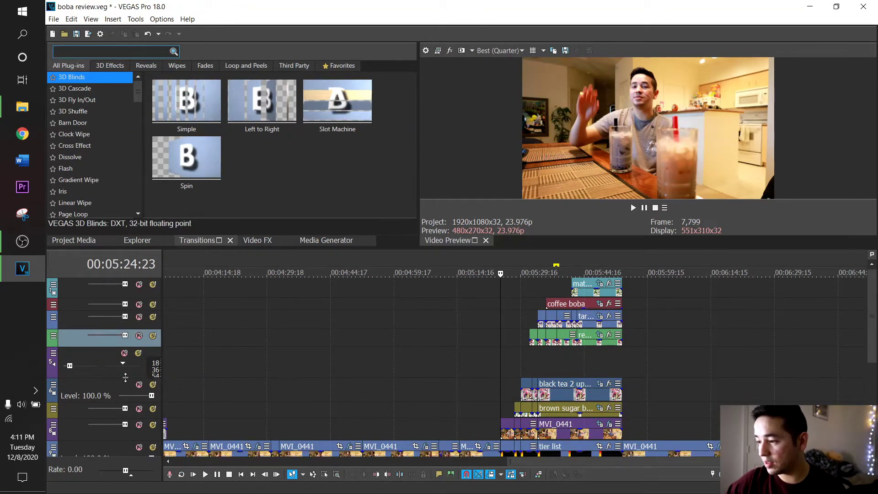
pyautogui.moveTo(125, 378); pyautogui.dragTo(131, 362)
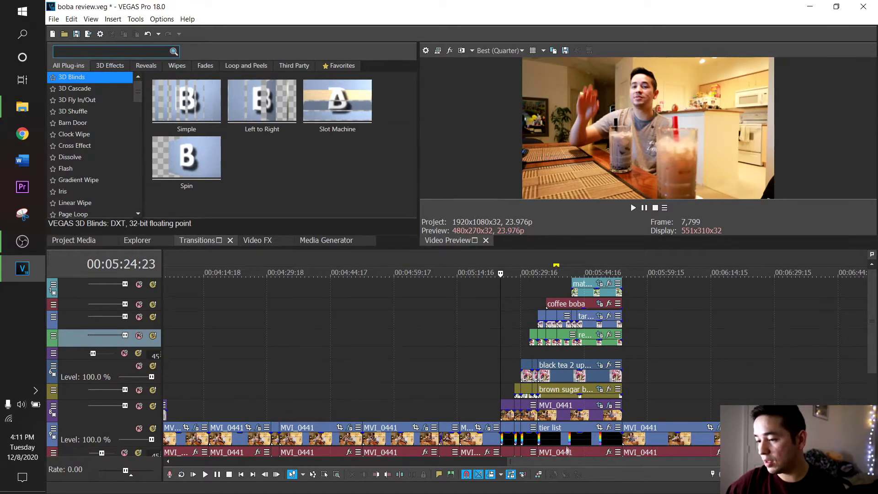
pyautogui.scroll(3, 567, 446)
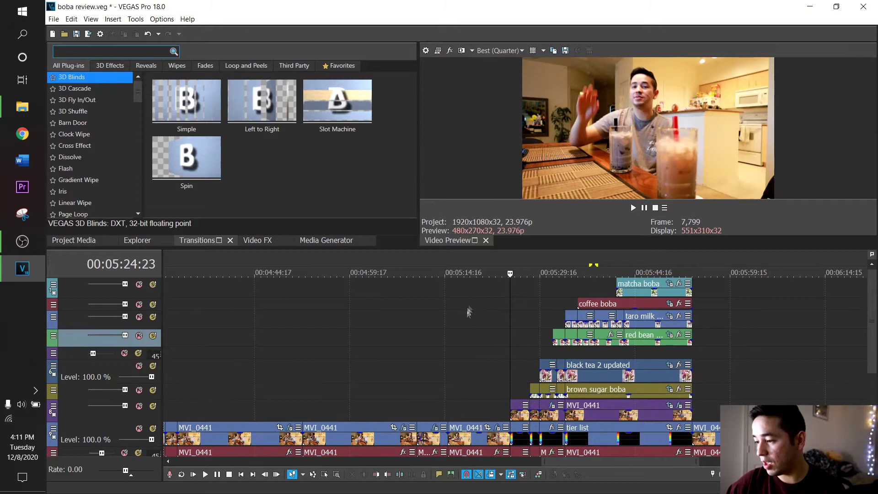
# - Play the tier-list section from 00:05:20:02 and pause once all six packs are placed
pyautogui.click(479, 307)
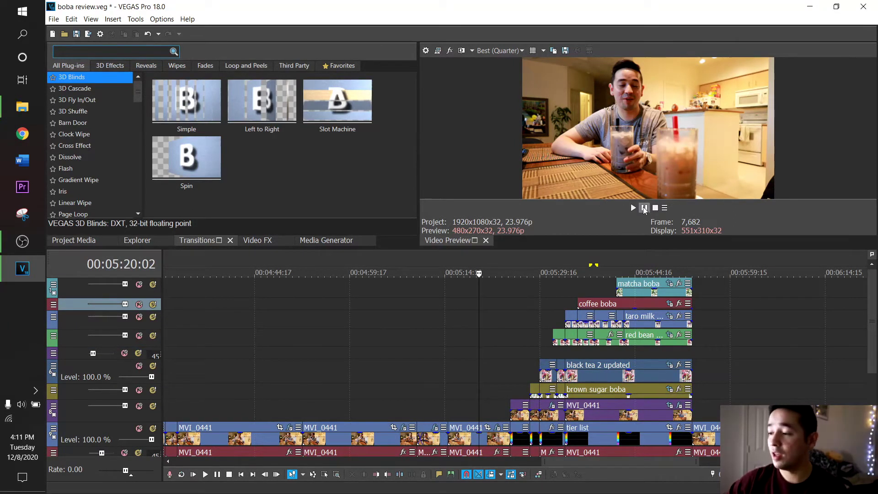
pyautogui.click(645, 208)
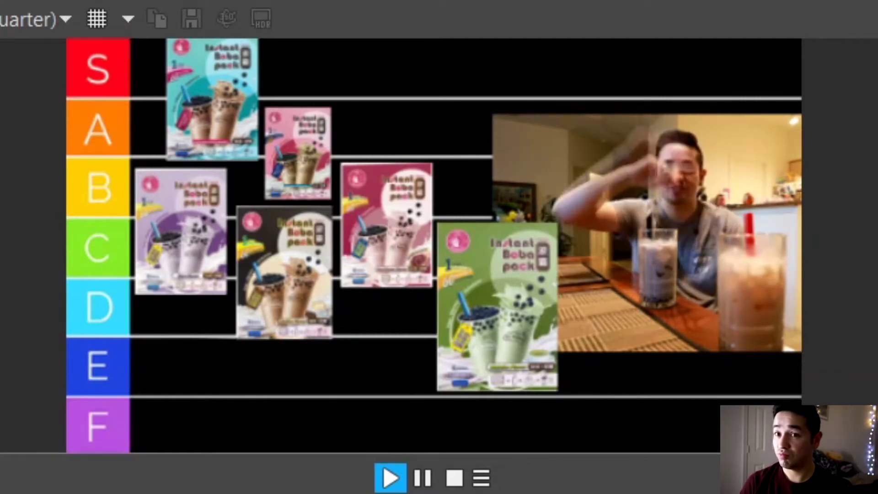
pyautogui.click(421, 478)
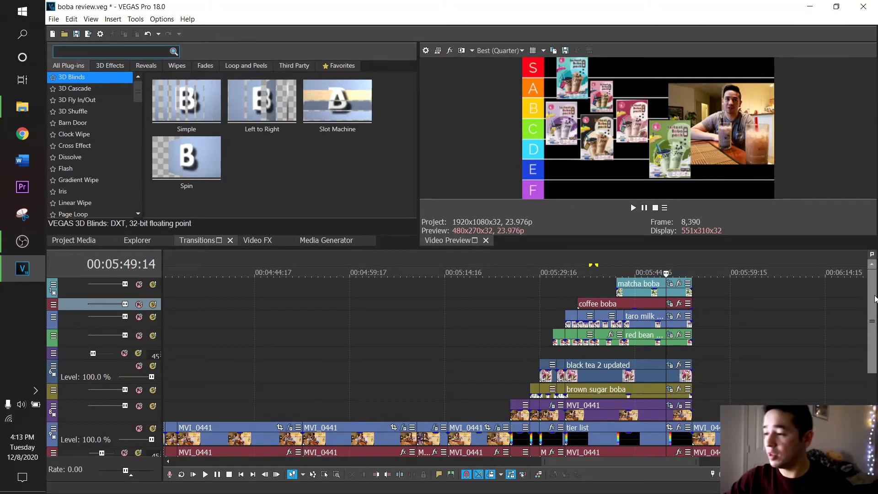
# - Select the MVI_0441 event at 00:05:26:05 and open its Event Pan/Crop window
pyautogui.scroll(-2, 872, 320)
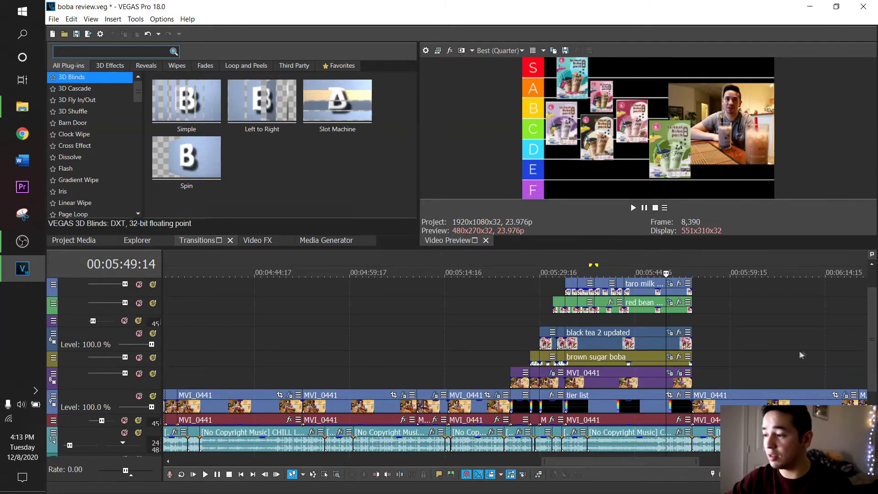
pyautogui.click(643, 426)
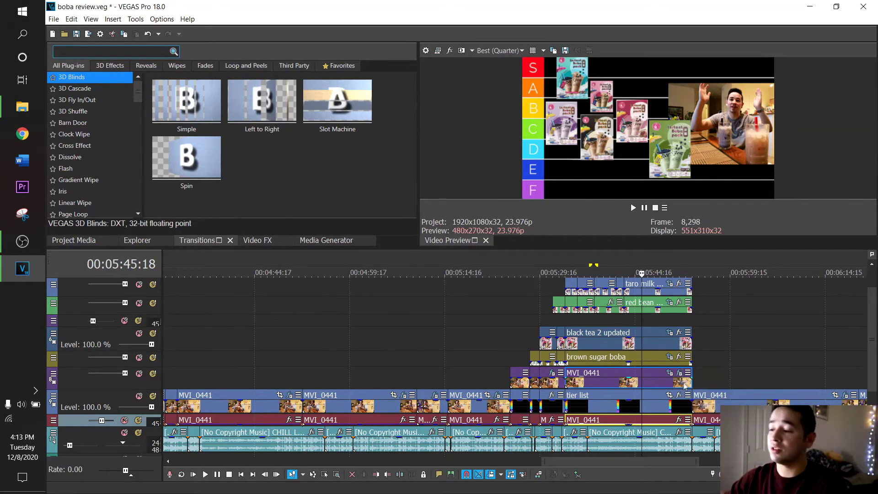
pyautogui.click(670, 374)
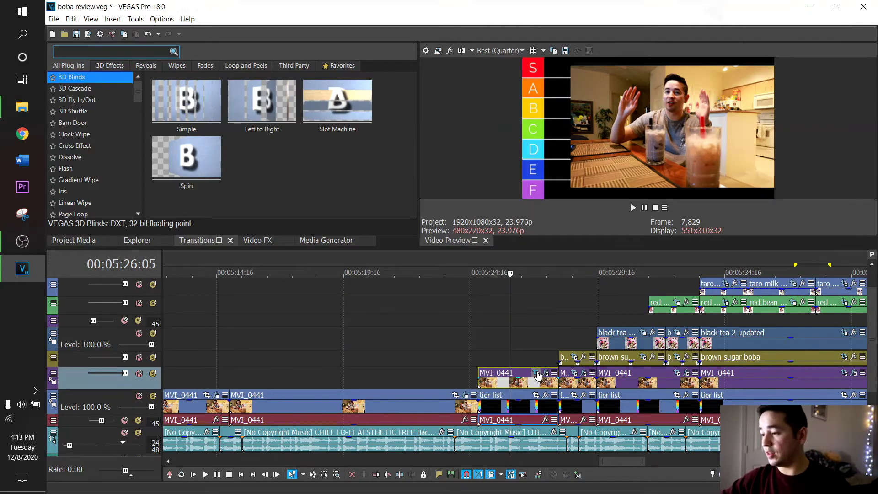
pyautogui.click(536, 373)
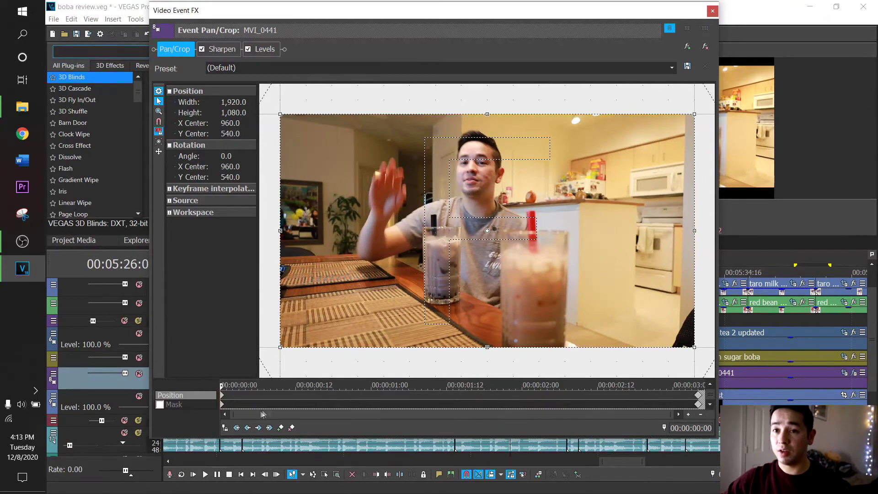
pyautogui.click(239, 401)
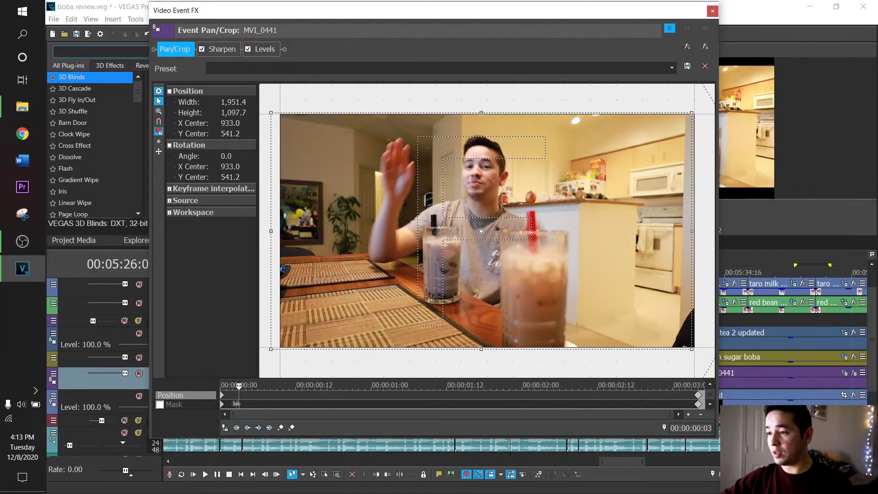
pyautogui.click(233, 399)
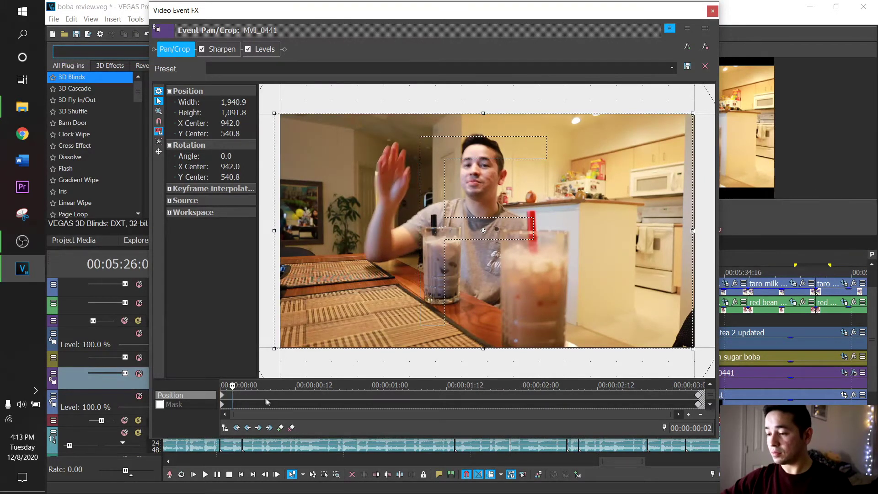
pyautogui.click(698, 399)
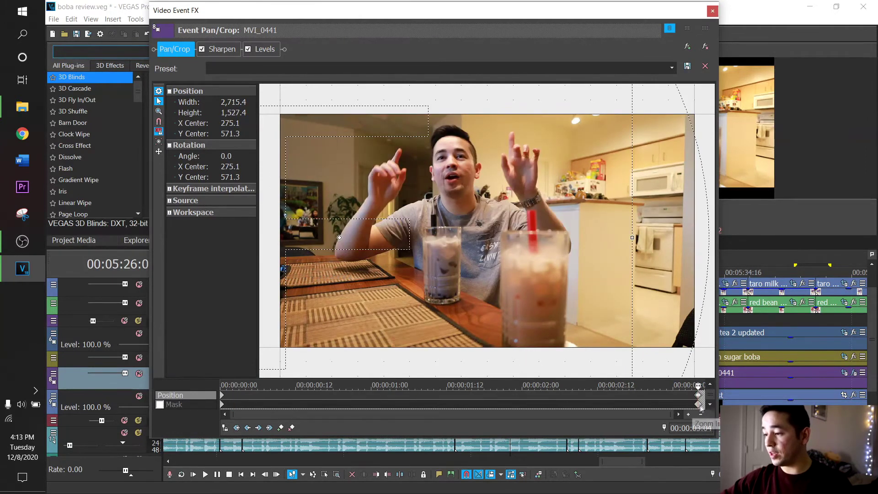
pyautogui.scroll(-5, 575, 301)
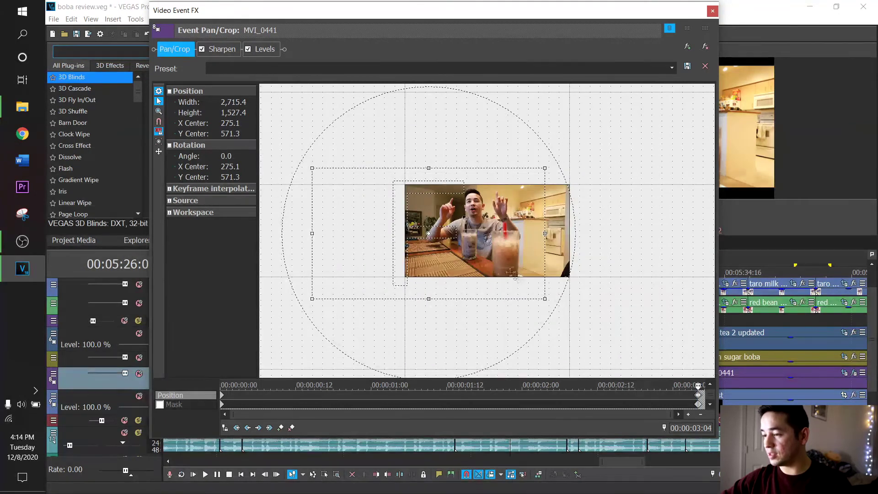
pyautogui.click(230, 394)
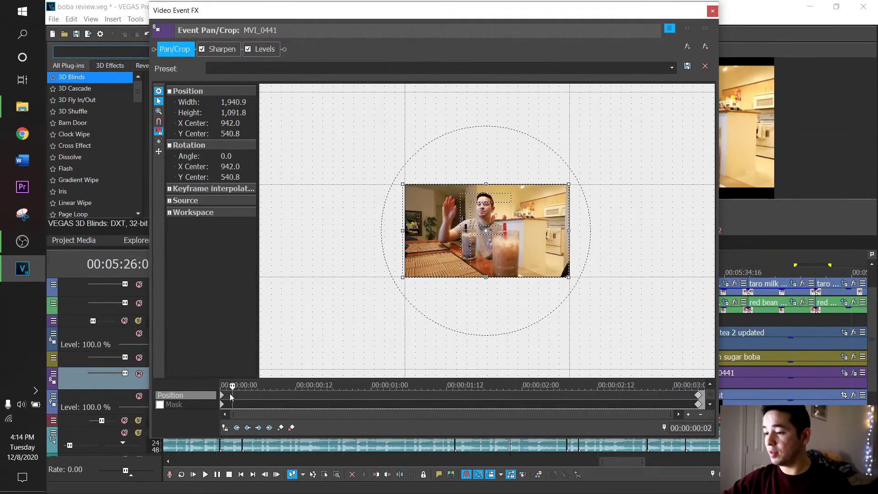
pyautogui.click(698, 399)
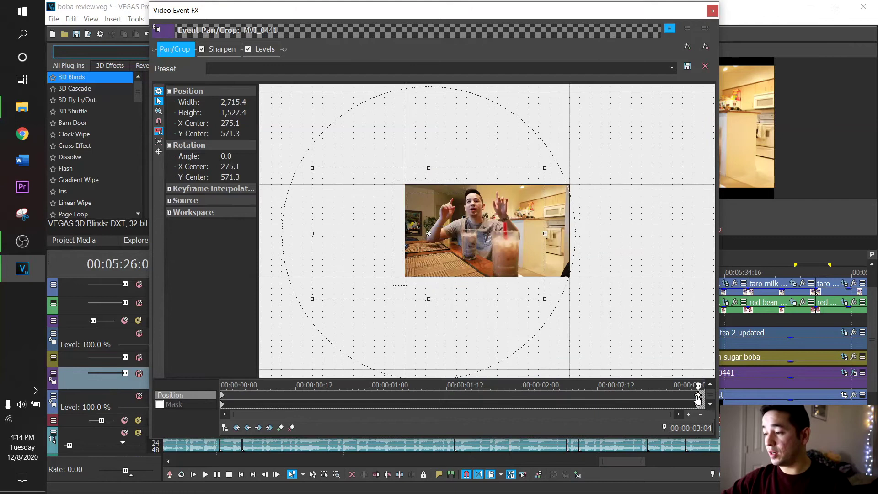
pyautogui.click(281, 428)
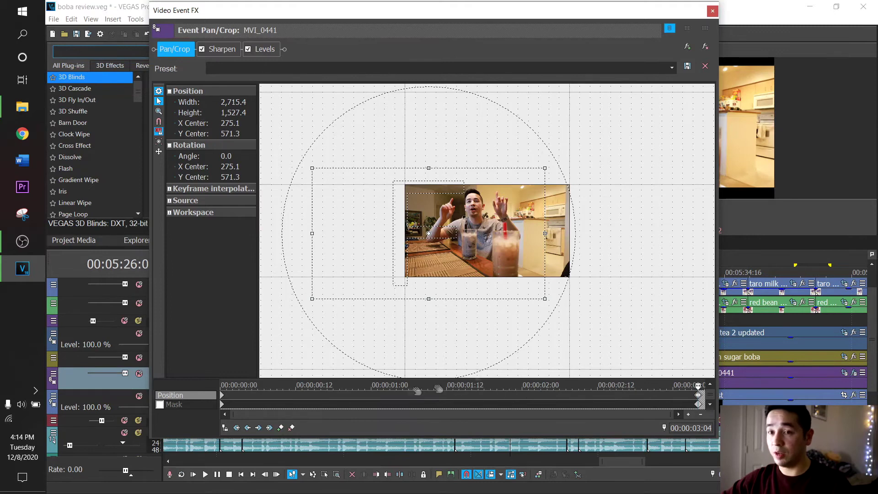
pyautogui.moveTo(523, 27); pyautogui.dragTo(281, 193)
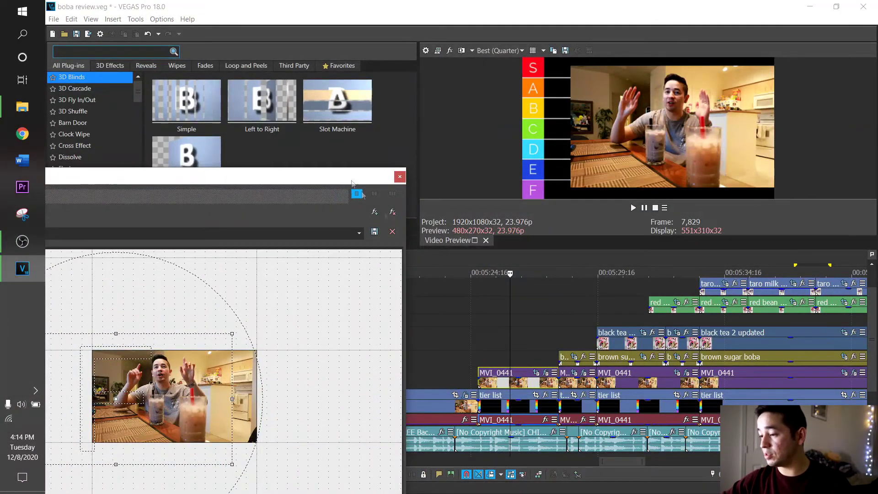
pyautogui.doubleClick(317, 183)
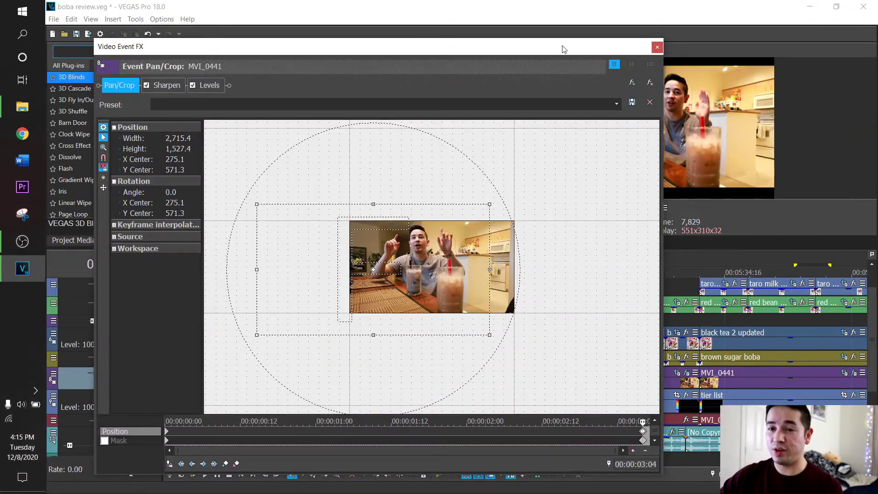
pyautogui.moveTo(564, 49); pyautogui.dragTo(615, 60)
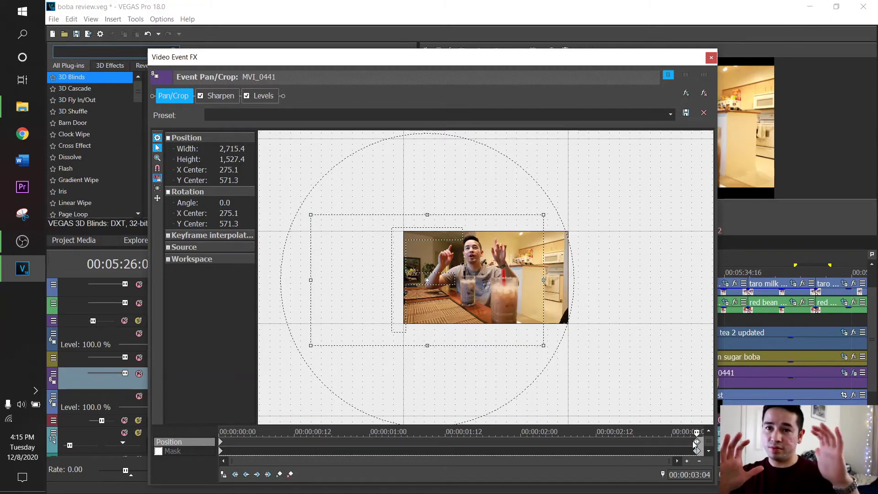
# - Add a keyframe at 00:00:01:08 zooming into the lower-right region, then return to the first keyframe
pyautogui.click(414, 443)
pyautogui.click(420, 443)
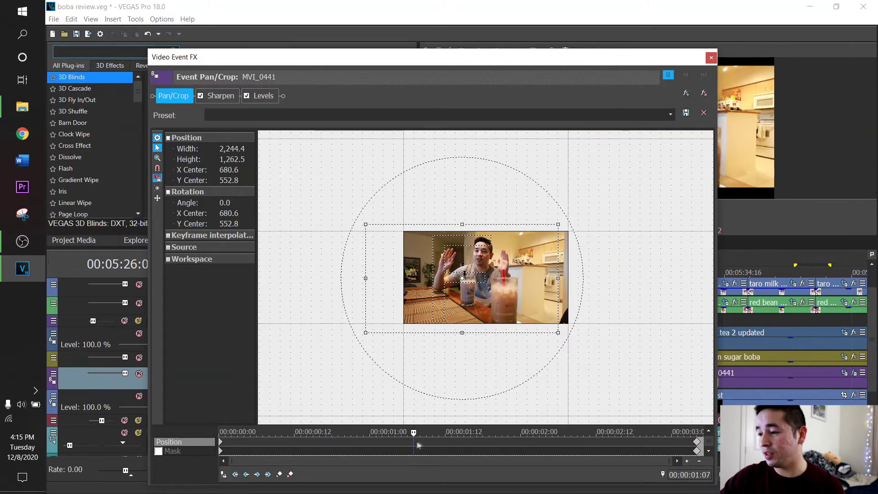
pyautogui.click(278, 475)
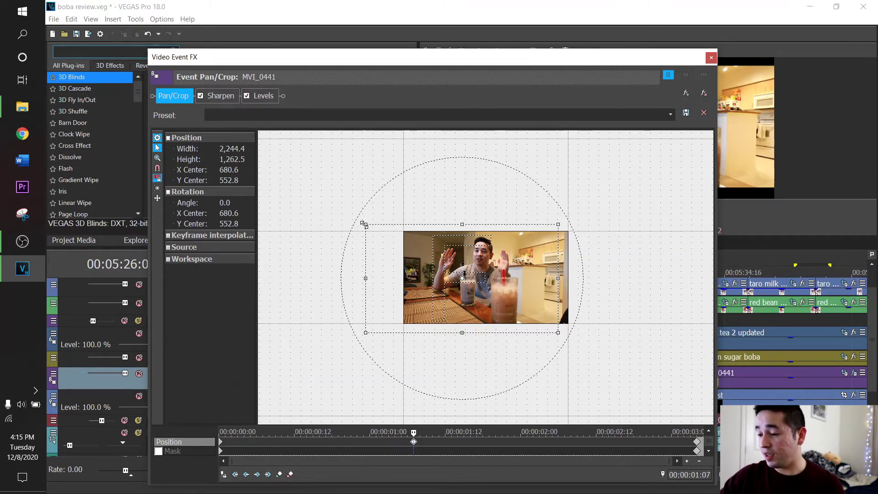
pyautogui.moveTo(366, 224); pyautogui.dragTo(294, 118)
pyautogui.moveTo(578, 64); pyautogui.dragTo(603, 58)
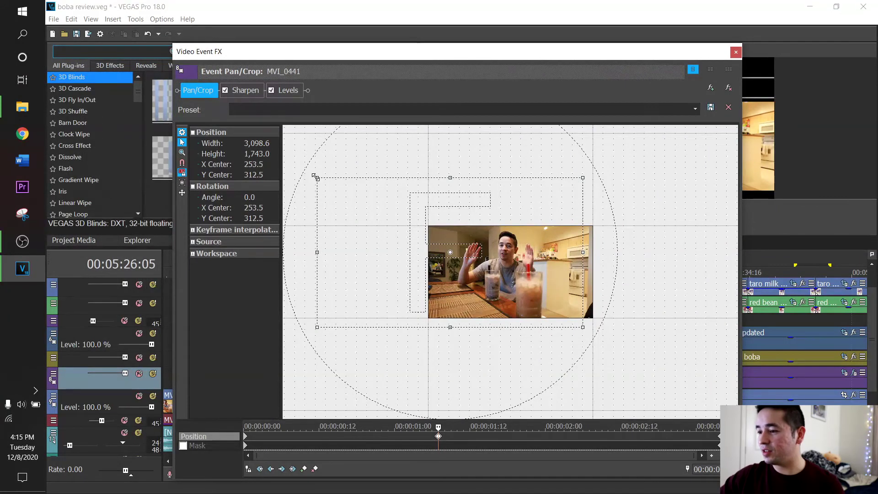
pyautogui.moveTo(317, 177); pyautogui.dragTo(545, 287)
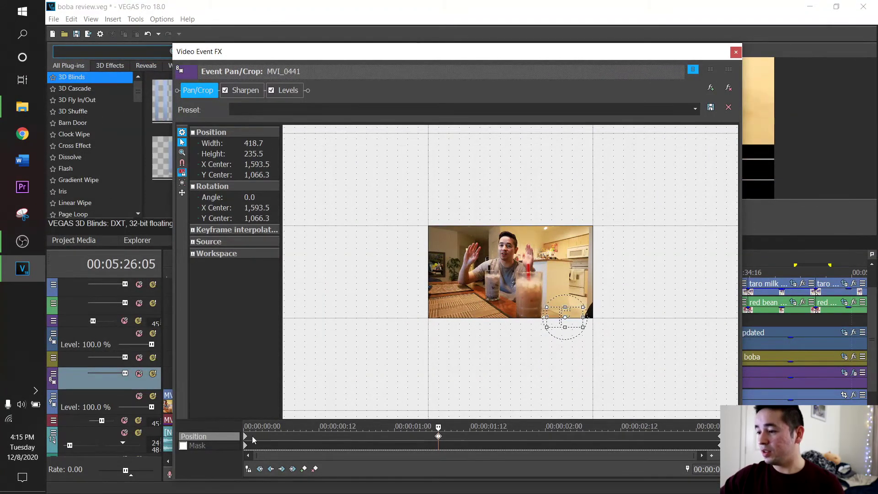
pyautogui.click(254, 441)
pyautogui.moveTo(534, 55); pyautogui.dragTo(301, 13)
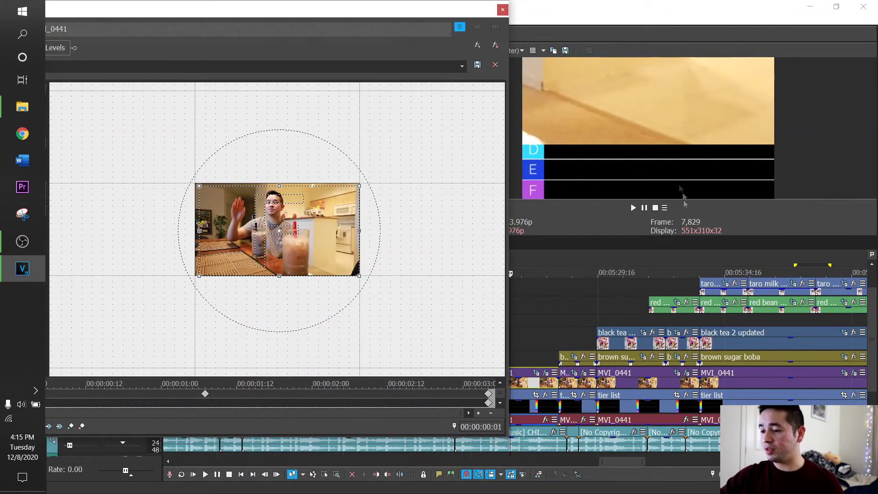
# - Play back the zoom animation, pause it, and close the Event Pan/Crop window
pyautogui.click(646, 208)
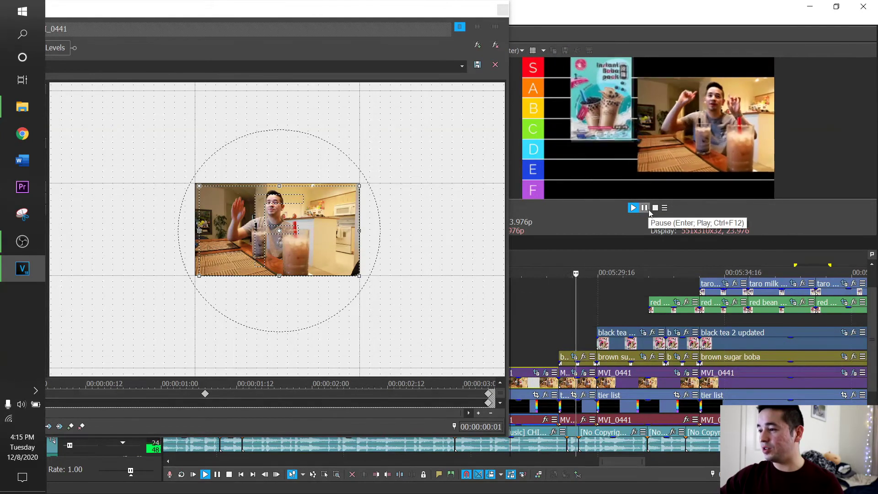
pyautogui.click(645, 209)
pyautogui.scroll(-1, 393, 287)
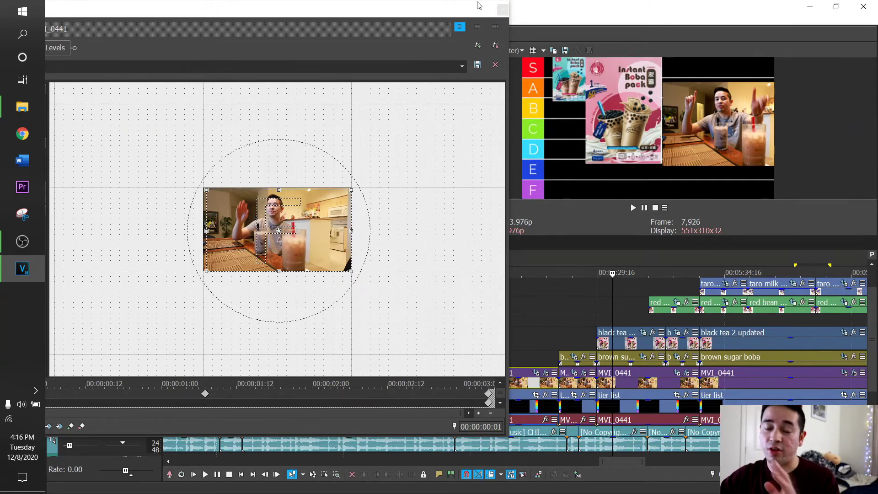
pyautogui.click(504, 11)
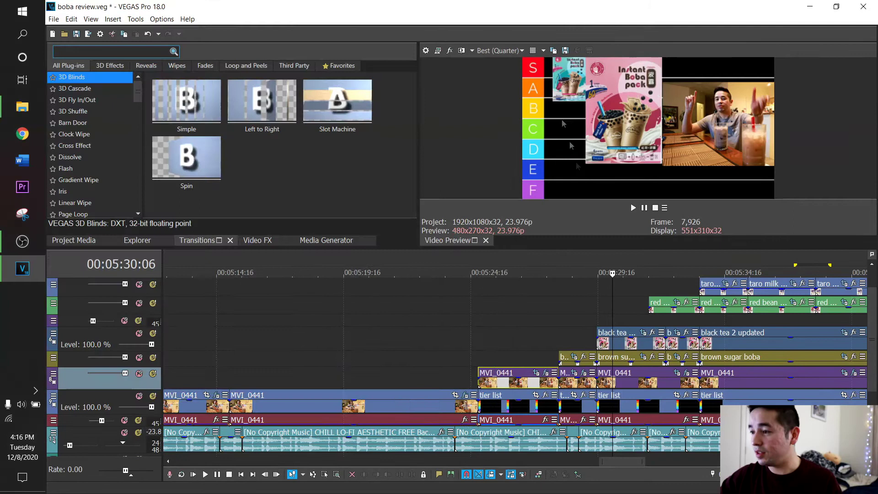
# - Set the edit point at 00:05:28:03 and scroll the timeline left to the MVI_0441 clips near 1:40
pyautogui.click(560, 333)
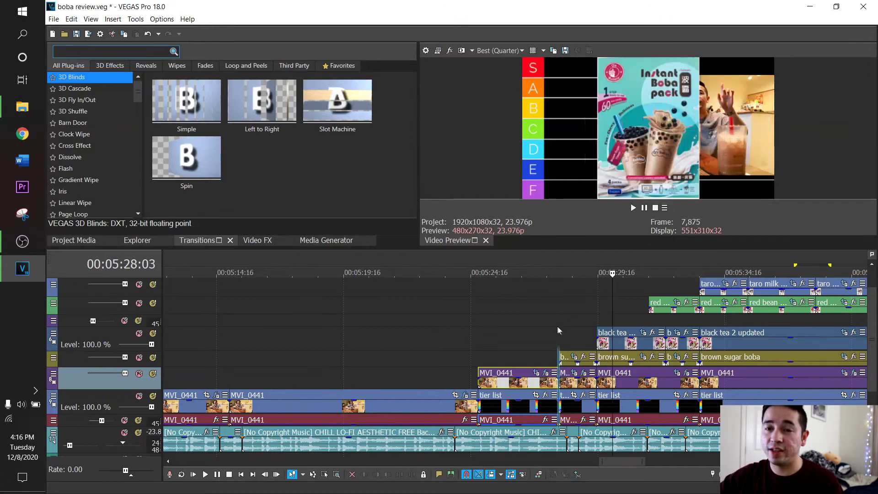
pyautogui.moveTo(621, 466); pyautogui.dragTo(288, 455)
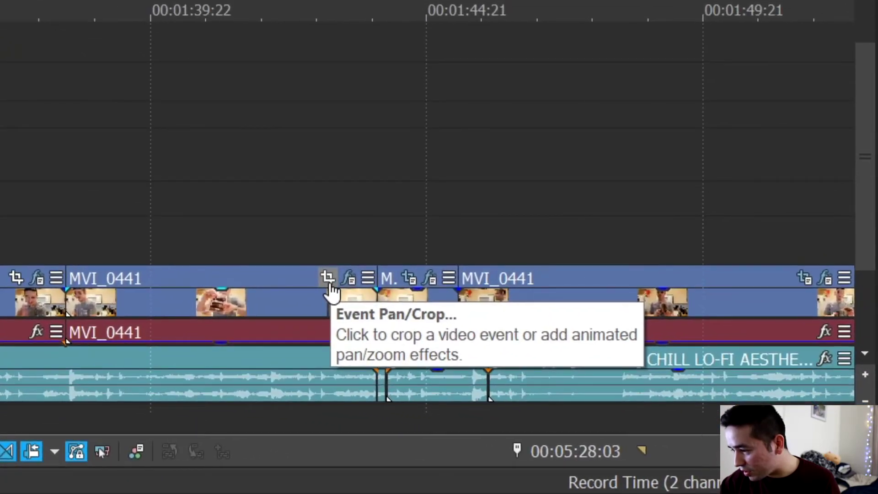
# - Open Pan/Crop for the MVI_0441 event, reposition the window, and turn Mask on
pyautogui.click(328, 281)
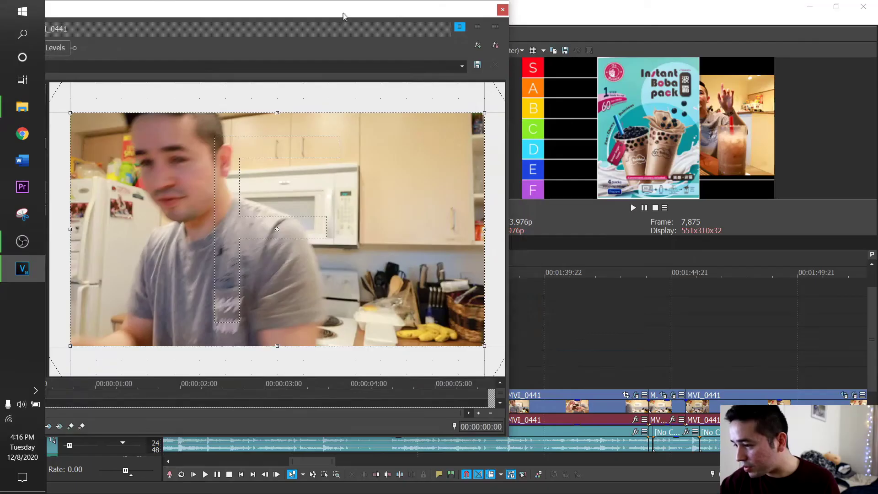
pyautogui.moveTo(344, 16); pyautogui.dragTo(561, 18)
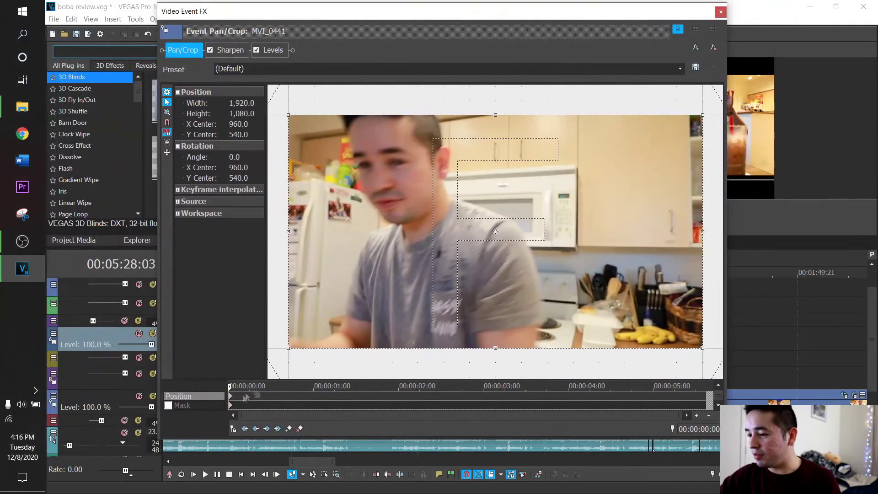
pyautogui.click(168, 406)
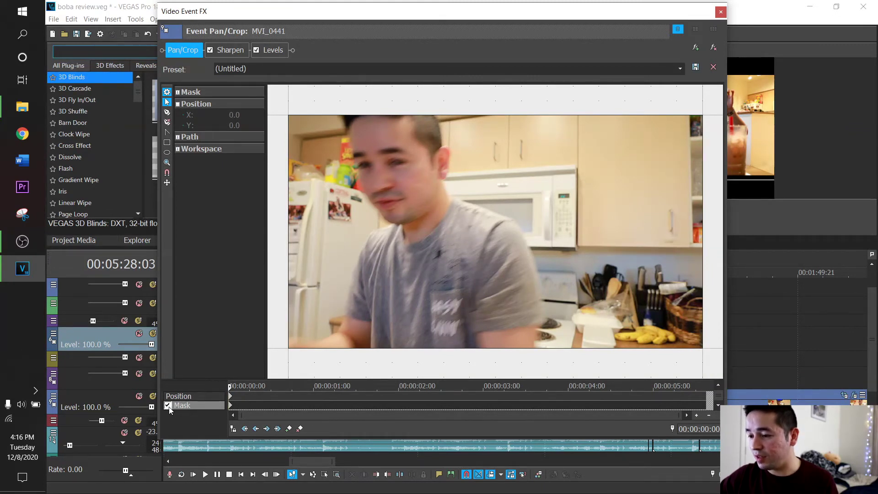
pyautogui.scroll(-3, 498, 232)
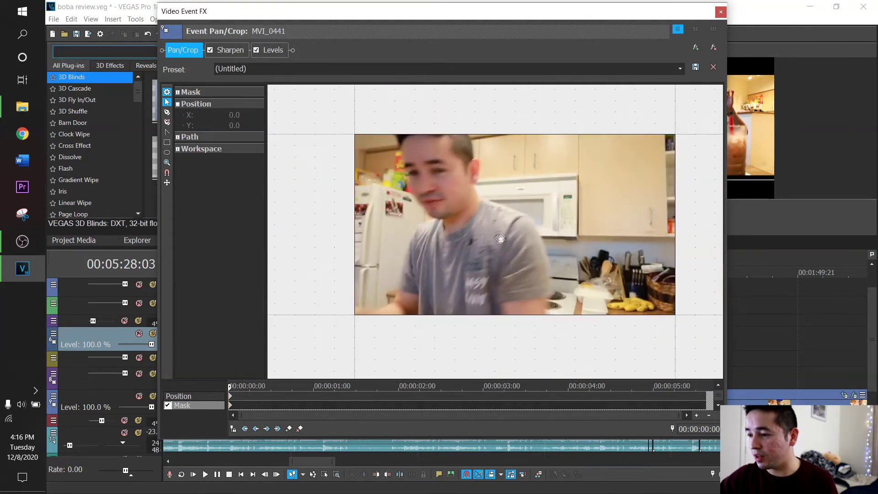
pyautogui.scroll(-1, 498, 231)
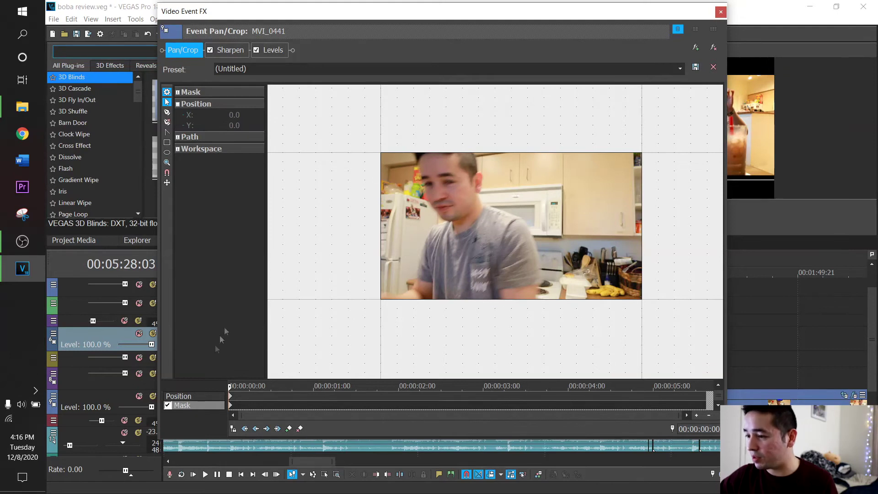
# - Turn Mask back off and resize the crop frame to about 1,909.9 × 1,074.3
pyautogui.click(178, 397)
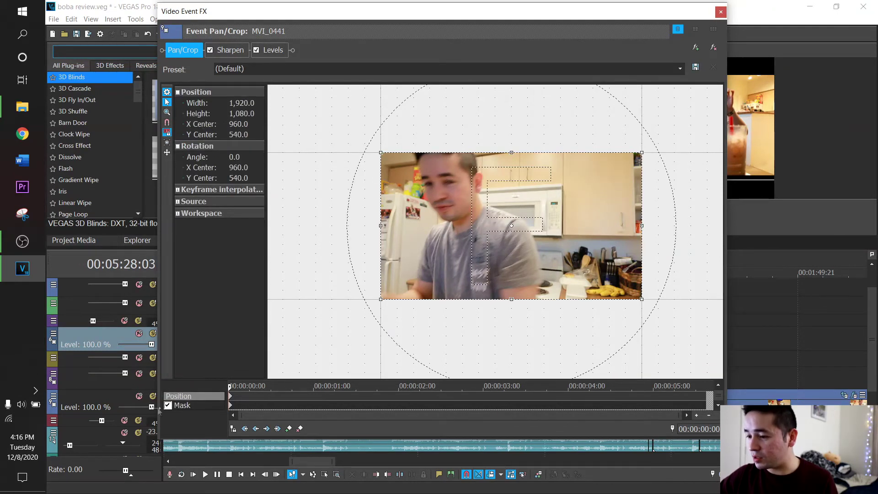
pyautogui.click(168, 405)
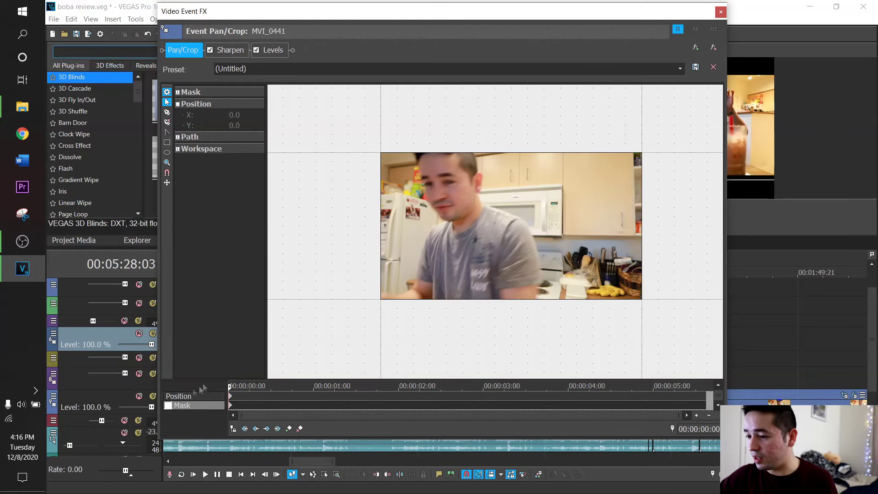
pyautogui.click(178, 396)
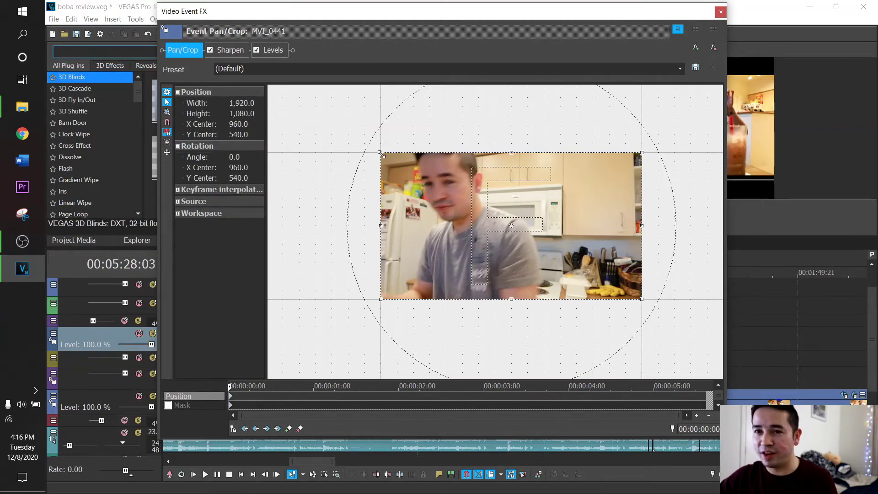
pyautogui.moveTo(382, 154)
pyautogui.mouseDown()
pyautogui.moveTo(378, 143)
pyautogui.moveTo(311, 109)
pyautogui.moveTo(406, 156)
pyautogui.moveTo(353, 121)
pyautogui.moveTo(386, 164)
pyautogui.mouseUp()
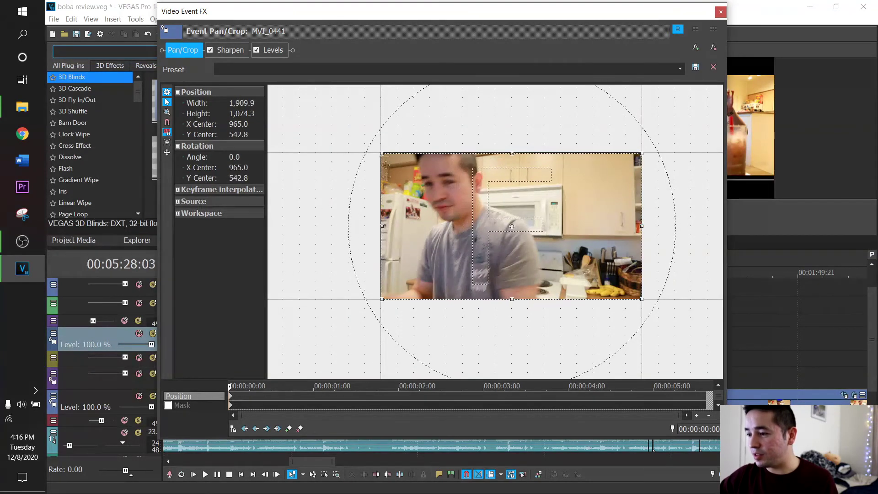
# - Enable Mask and draw an elliptical mask over the face in the MVI_0441 clip
pyautogui.click(171, 407)
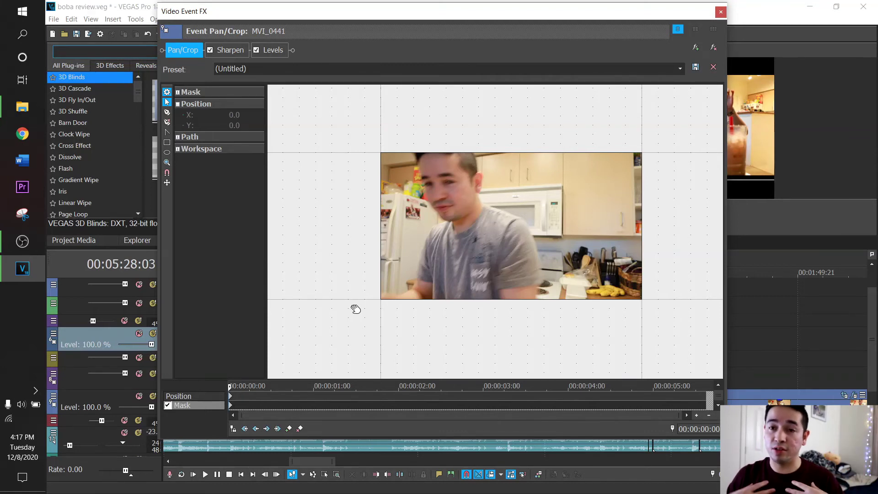
pyautogui.click(168, 154)
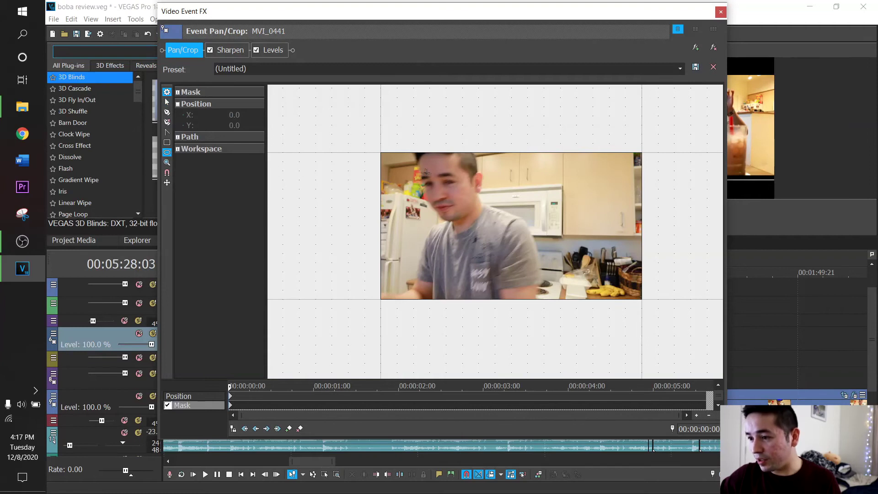
pyautogui.moveTo(411, 173); pyautogui.dragTo(524, 244)
pyautogui.moveTo(539, 4); pyautogui.dragTo(533, 44)
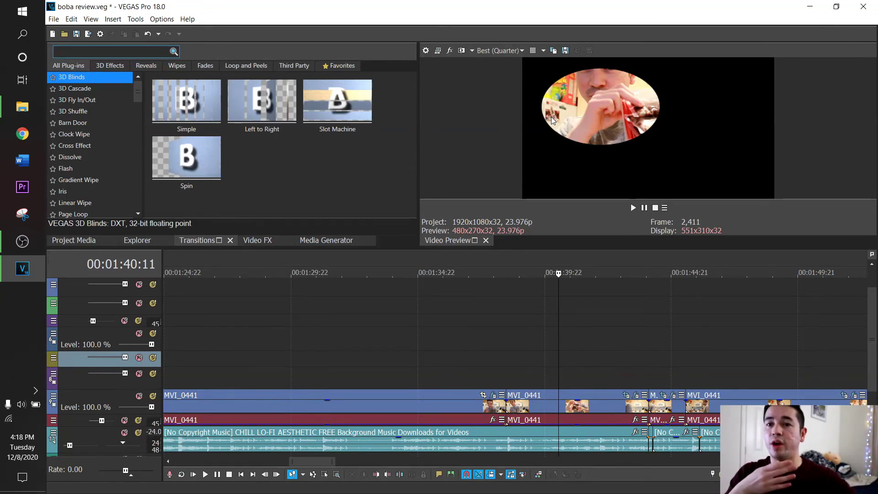
# - Reopen the MVI_0441 event's Video Event FX to review the oval mask, then close it
pyautogui.click(635, 396)
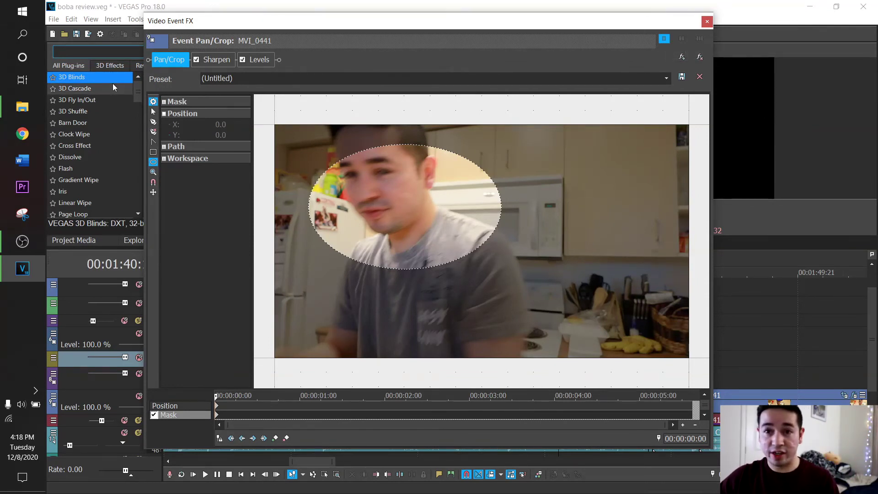
pyautogui.click(707, 21)
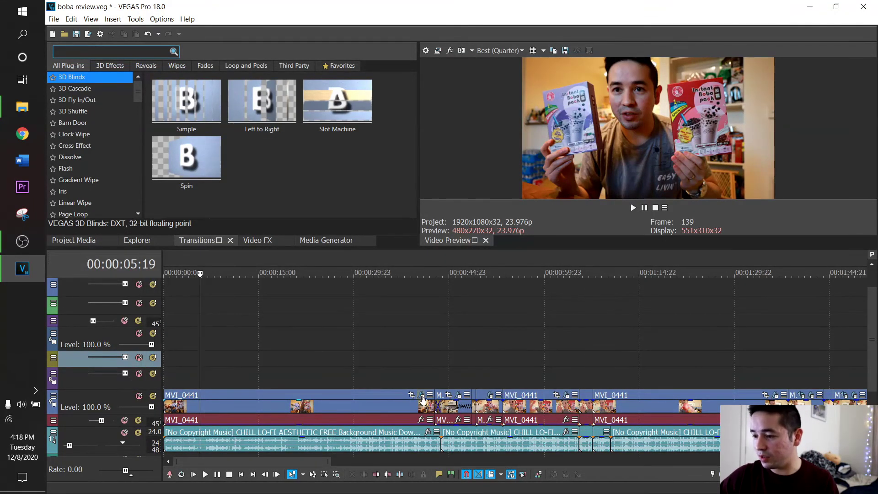
pyautogui.click(421, 396)
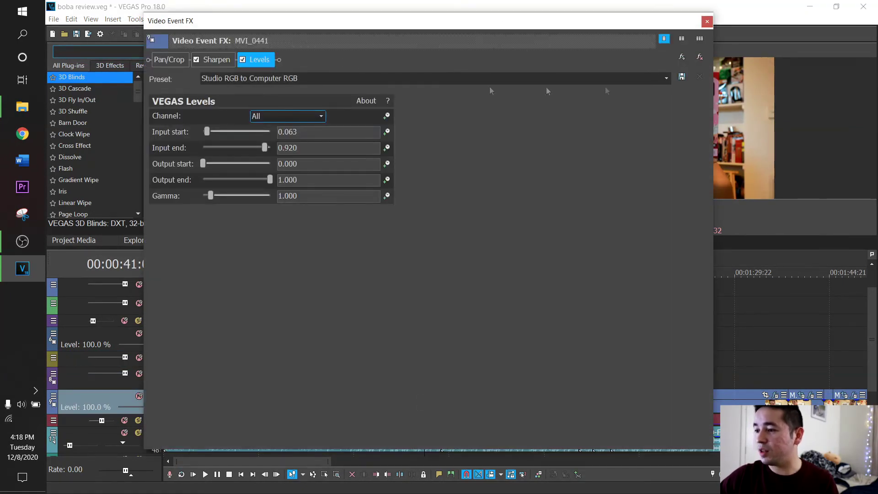
pyautogui.click(221, 60)
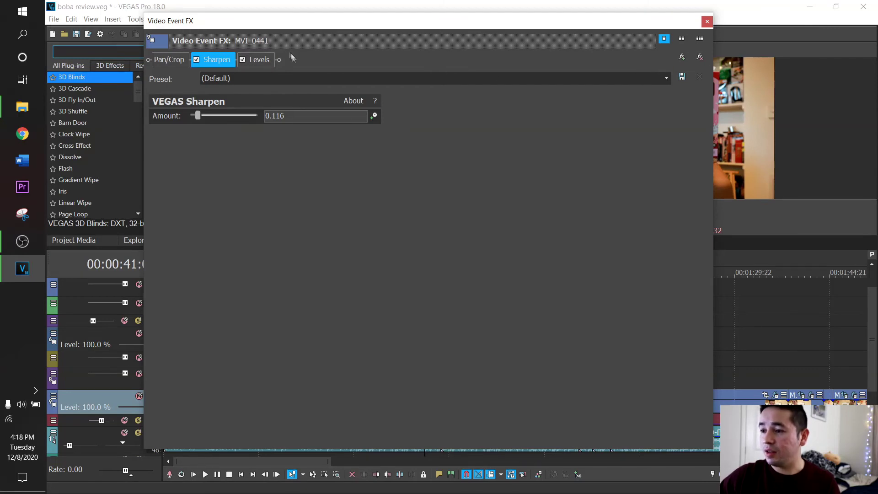
pyautogui.click(258, 59)
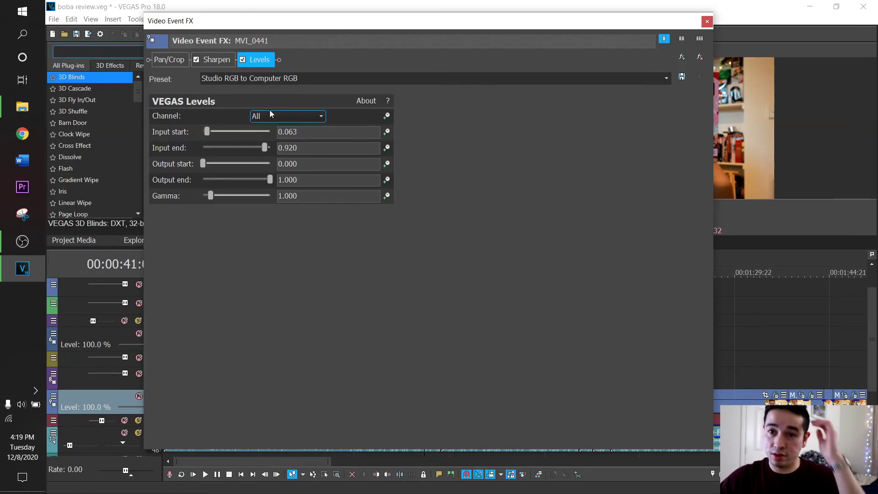
pyautogui.click(220, 61)
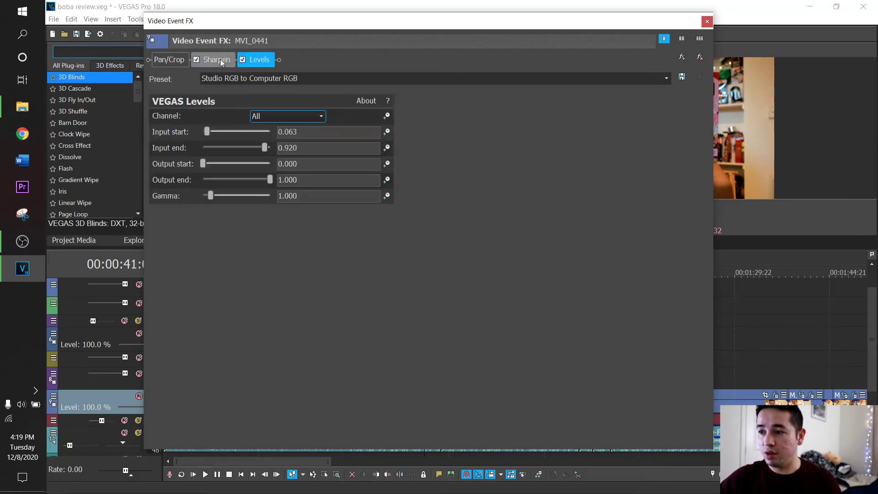
pyautogui.click(221, 62)
pyautogui.click(267, 60)
pyautogui.click(210, 61)
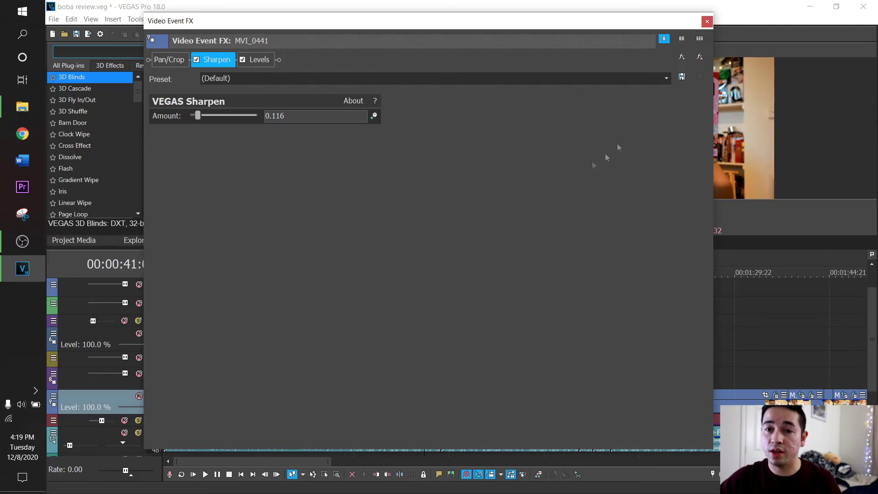
pyautogui.click(708, 21)
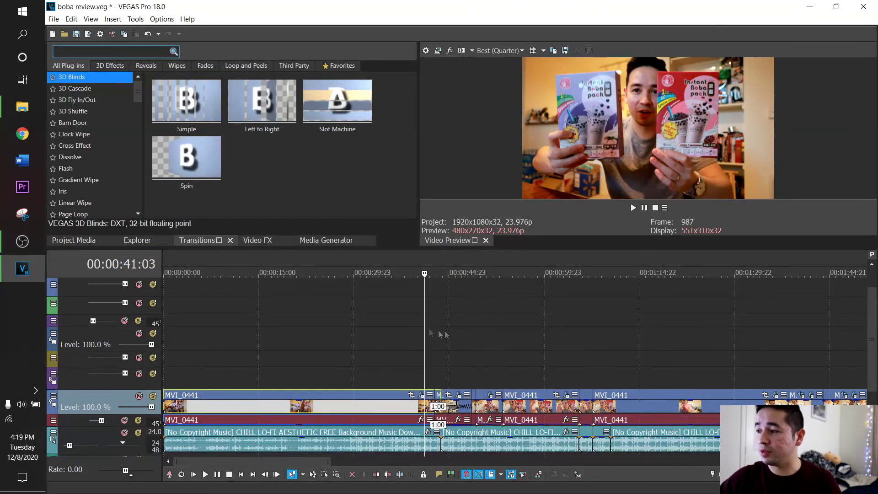